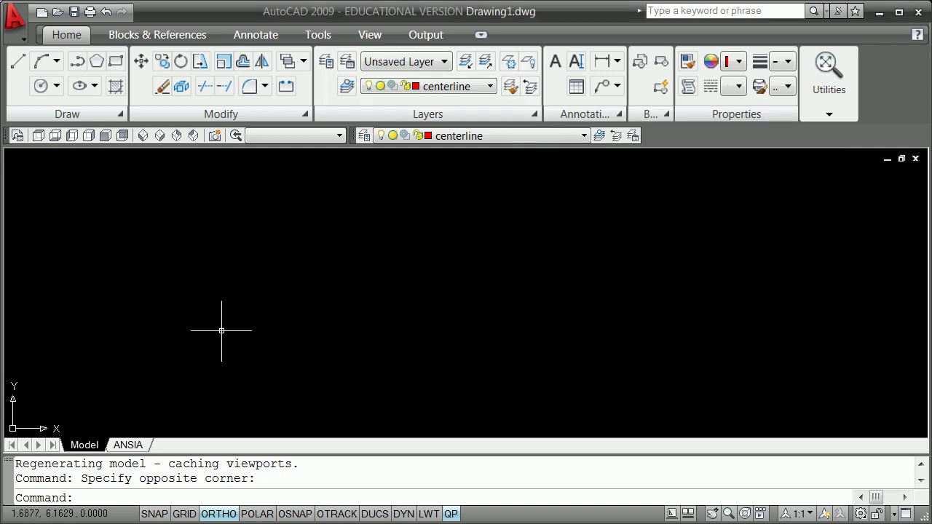
Draw a horizontal line about 12.75 units long on the centerline layer, low in the empty drawing
{"action": "left_click", "coordinate": [18, 61]}
{"action": "left_click", "coordinate": [92, 411]}
{"action": "left_click", "coordinate": [334, 411]}
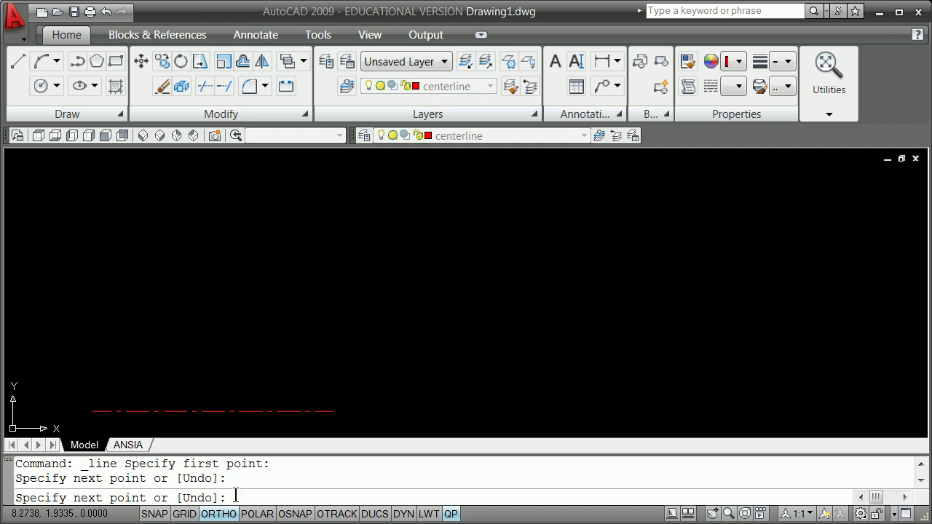
{"action": "type", "text": "f"}
{"action": "key", "text": "Escape"}
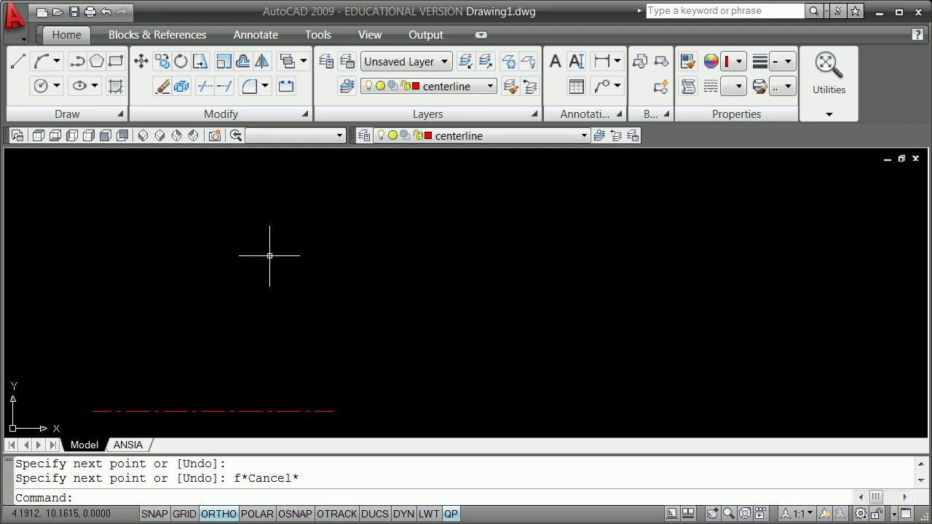
{"action": "key", "text": "Return"}
{"action": "key", "text": "Escape"}
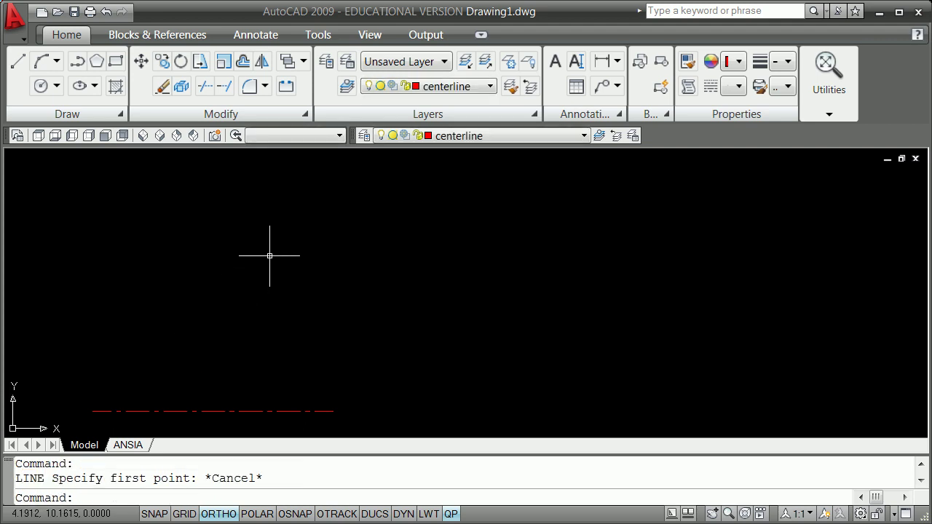
{"action": "right_click", "coordinate": [269, 256], "text": "shift"}
{"action": "key", "text": "Escape"}
{"action": "key", "text": "Return"}
{"action": "key", "text": "Escape"}
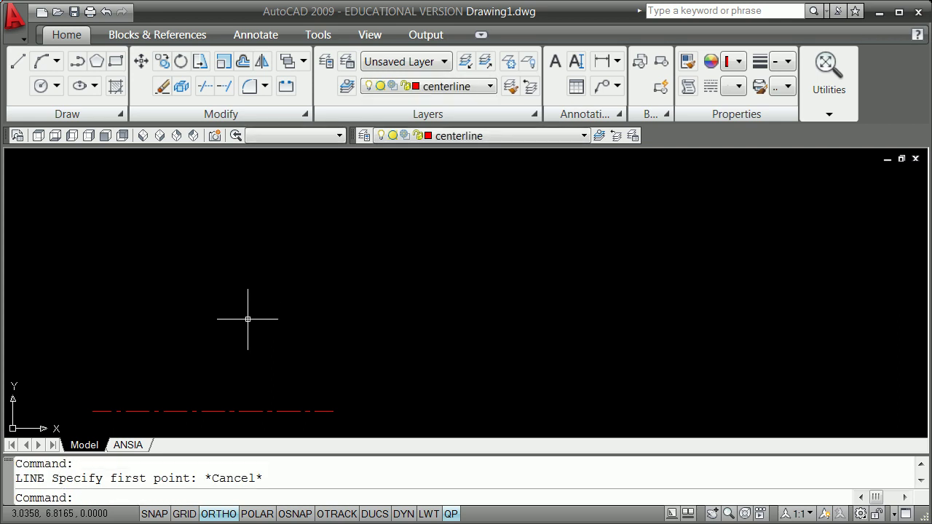
Offset the centerline upward four times with the Through option, using each new line as the source of the next
{"action": "type", "text": "o"}
{"action": "key", "text": "Return"}
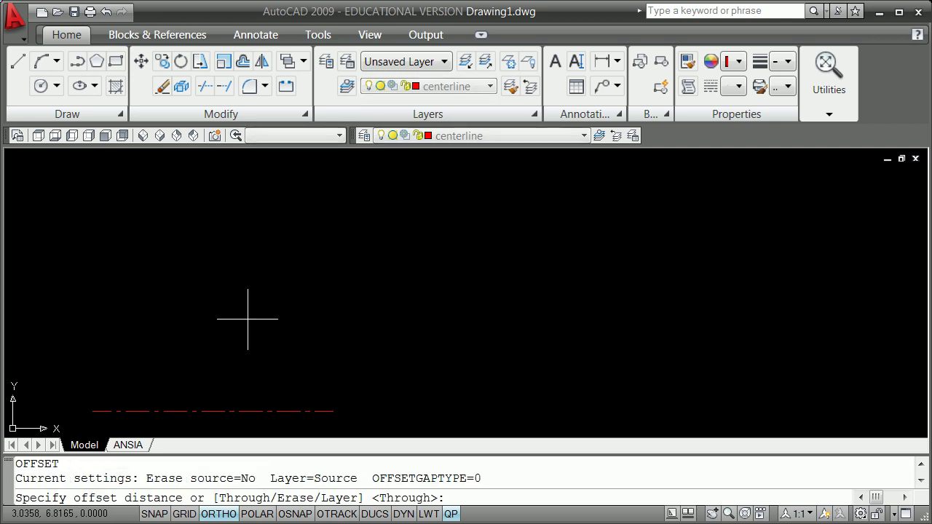
{"action": "type", "text": "t"}
{"action": "key", "text": "Return"}
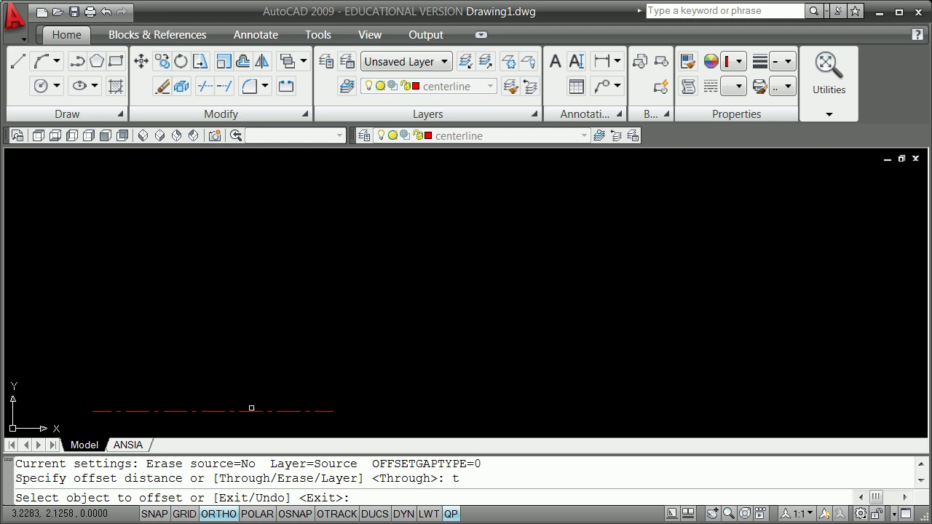
{"action": "left_click", "coordinate": [251, 410]}
{"action": "left_click", "coordinate": [240, 389]}
{"action": "left_click", "coordinate": [240, 389]}
{"action": "left_click", "coordinate": [242, 372]}
{"action": "left_click", "coordinate": [246, 371]}
{"action": "left_click", "coordinate": [246, 360]}
{"action": "left_click", "coordinate": [246, 359]}
{"action": "left_click", "coordinate": [254, 347]}
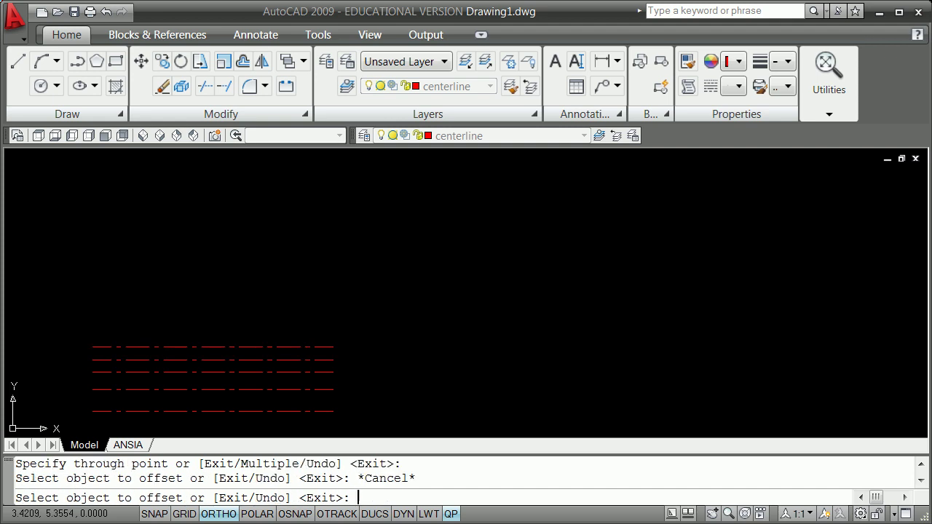
{"action": "key", "text": "Escape"}
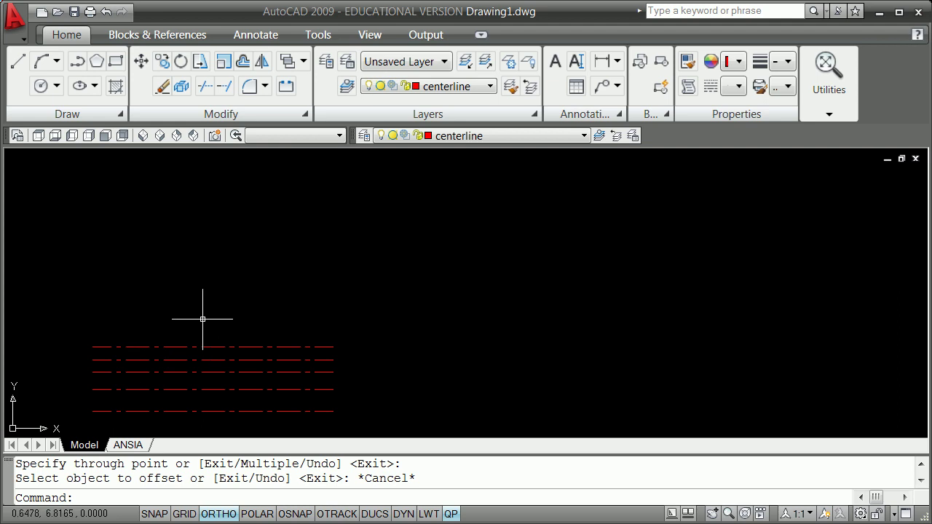
List the object data of the uppermost offset line to check its coordinates and length
{"action": "type", "text": "ist"}
{"action": "key", "text": "Return"}
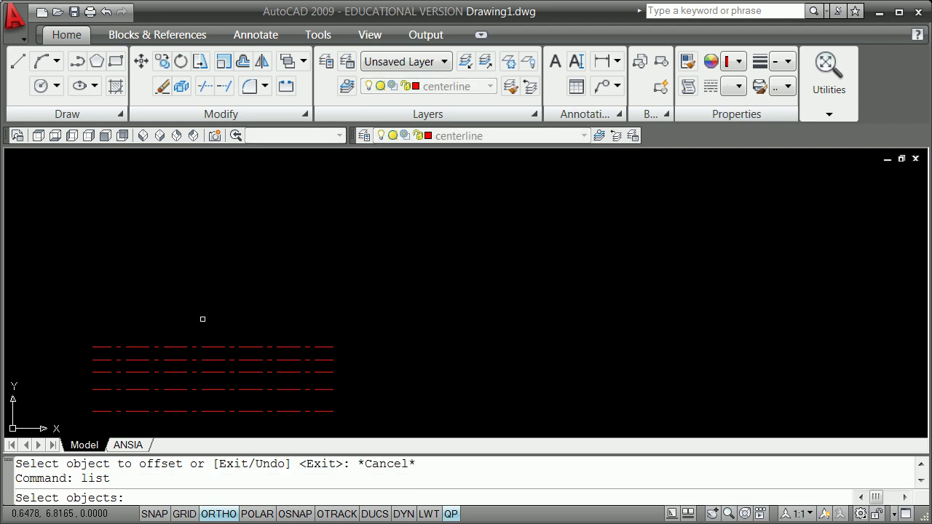
{"action": "left_click", "coordinate": [221, 346]}
{"action": "key", "text": "Return"}
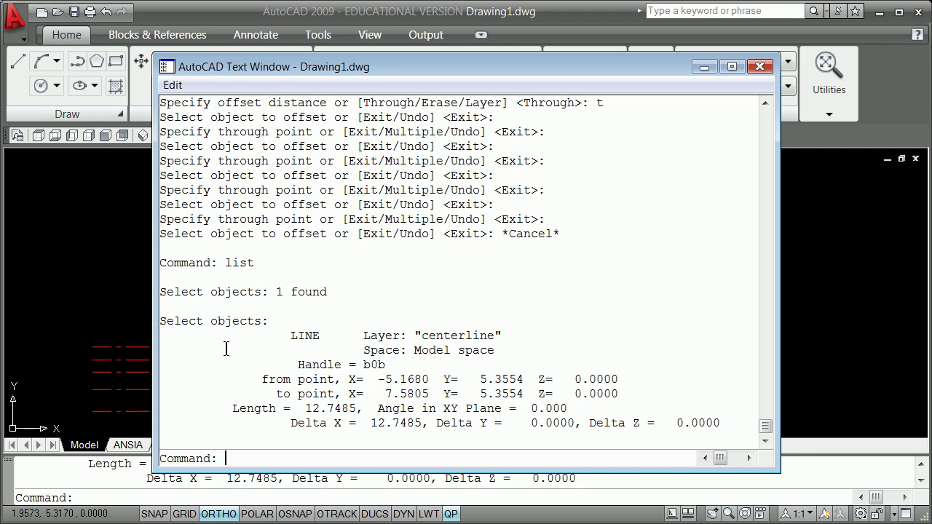
{"action": "key", "text": "F2"}
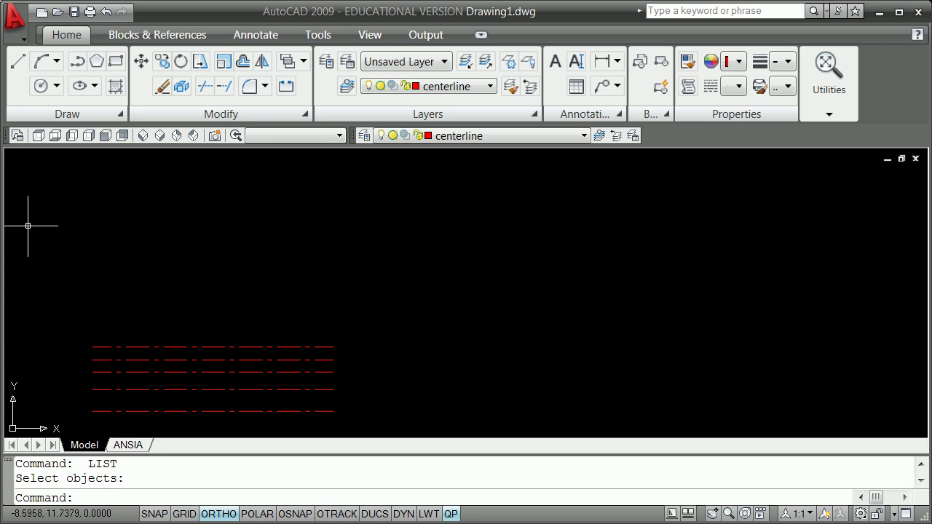
Draw a horizontal line 20 units long just below the stack of shorter centerlines
{"action": "left_click", "coordinate": [18, 62]}
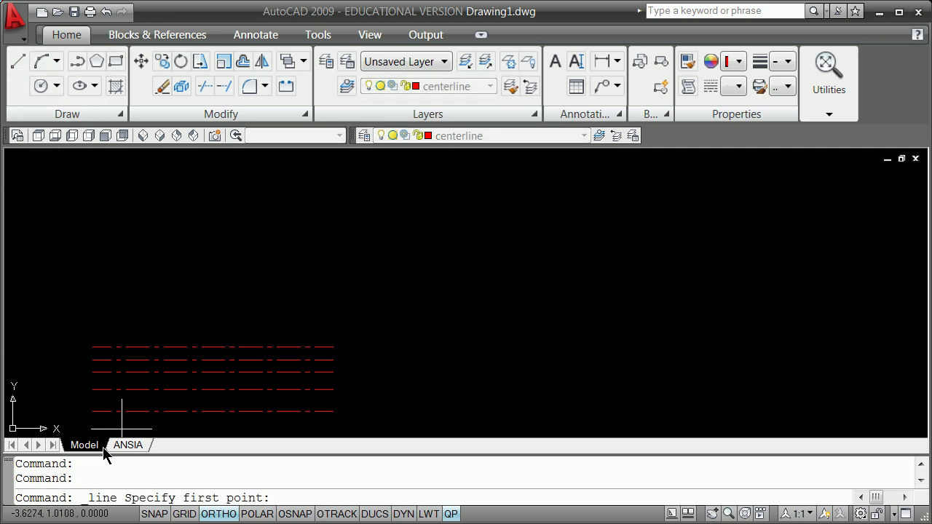
{"action": "left_click", "coordinate": [76, 426]}
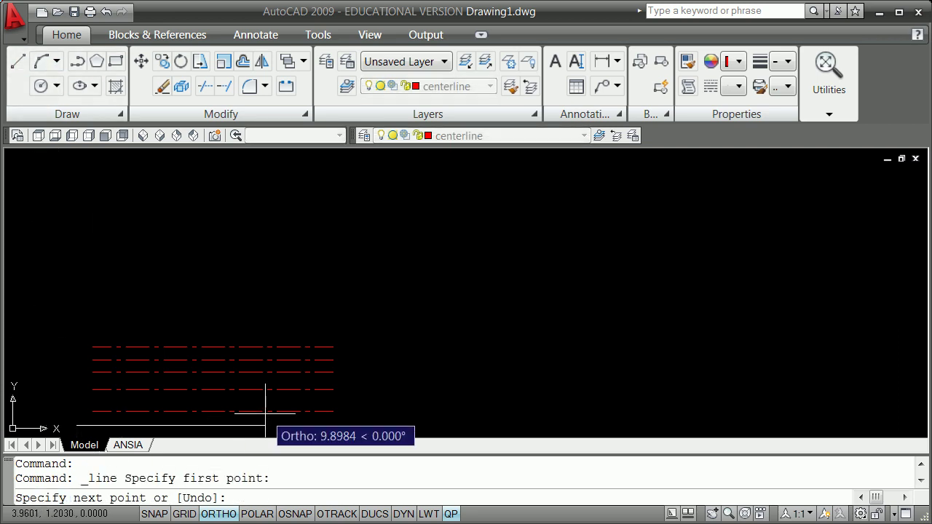
{"action": "type", "text": "20"}
{"action": "key", "text": "Return"}
{"action": "key", "text": "Return"}
Offset the 20-unit horizontal line upward by a distance of 20
{"action": "type", "text": "offset"}
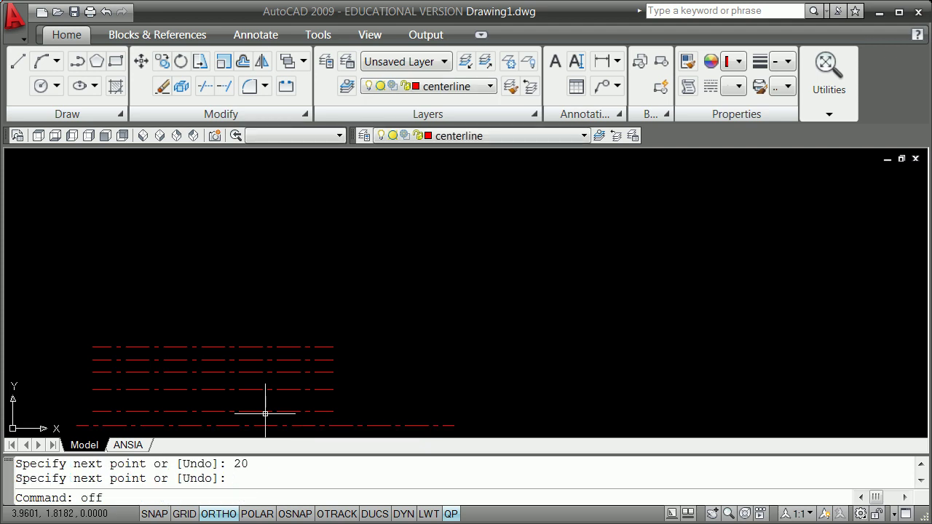
{"action": "key", "text": "Return"}
{"action": "type", "text": "20"}
{"action": "key", "text": "Return"}
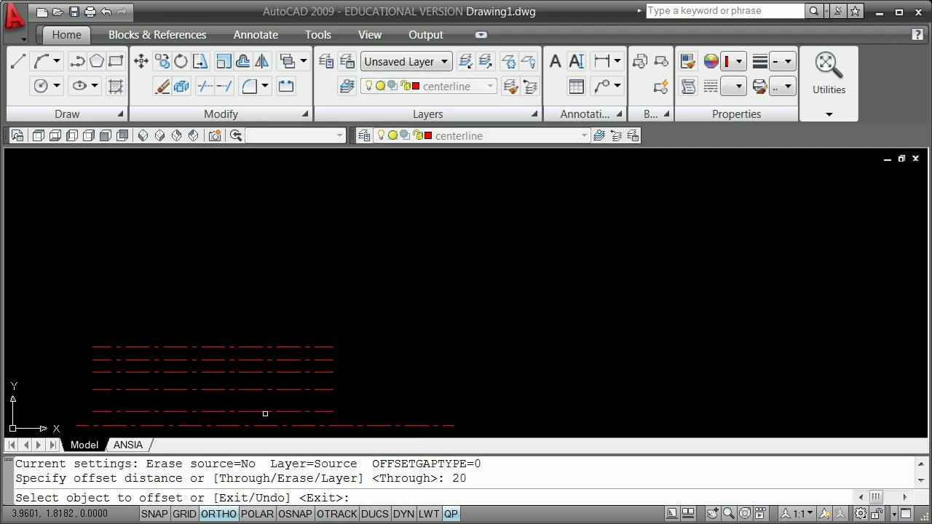
{"action": "left_click", "coordinate": [414, 420]}
{"action": "left_click", "coordinate": [417, 406]}
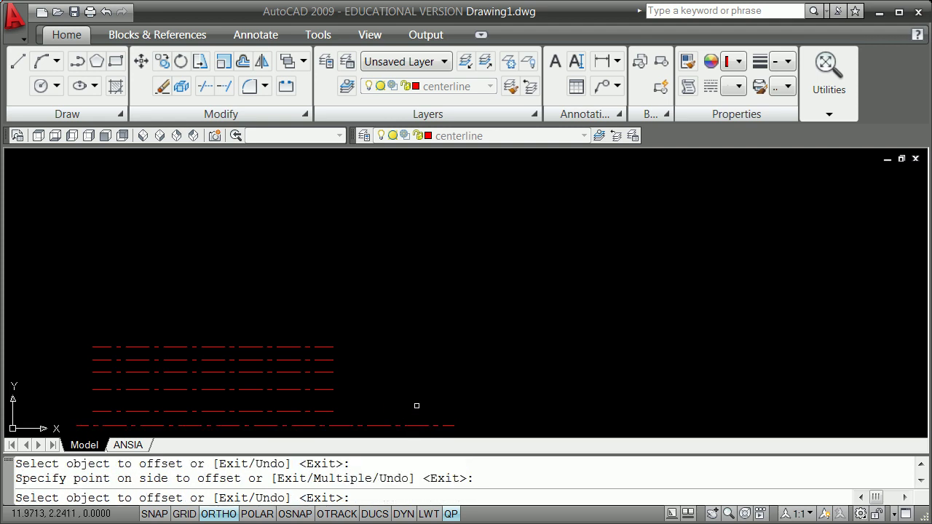
{"action": "key", "text": "Return"}
Draw a vertical line joining the left endpoints of the two 20-unit horizontal lines, using Endpoint snaps
{"action": "scroll", "coordinate": [409, 389], "scroll_direction": "down", "scroll_amount": 3}
{"action": "scroll", "coordinate": [291, 335], "scroll_direction": "up", "scroll_amount": 3}
{"action": "scroll", "coordinate": [292, 339], "scroll_direction": "down", "scroll_amount": 3}
{"action": "scroll", "coordinate": [293, 340], "scroll_direction": "down", "scroll_amount": 2}
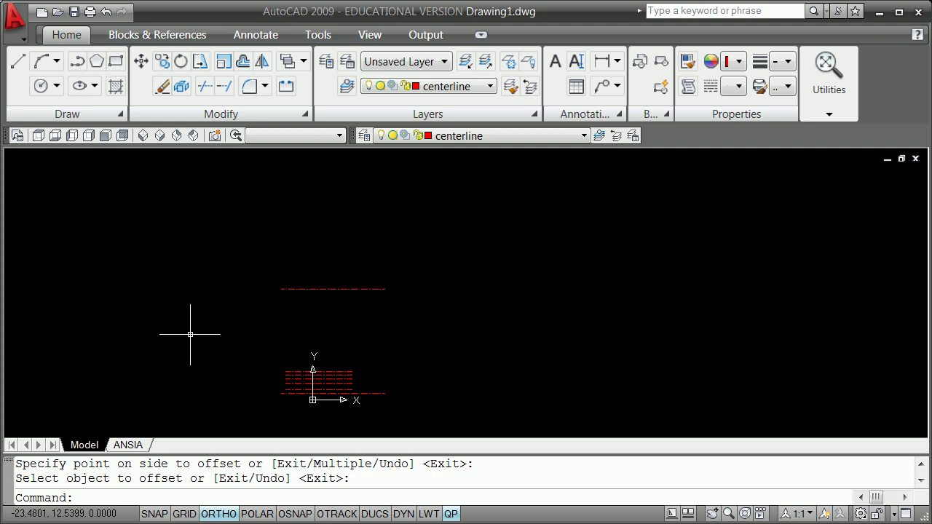
{"action": "scroll", "coordinate": [382, 340], "scroll_direction": "up", "scroll_amount": 2}
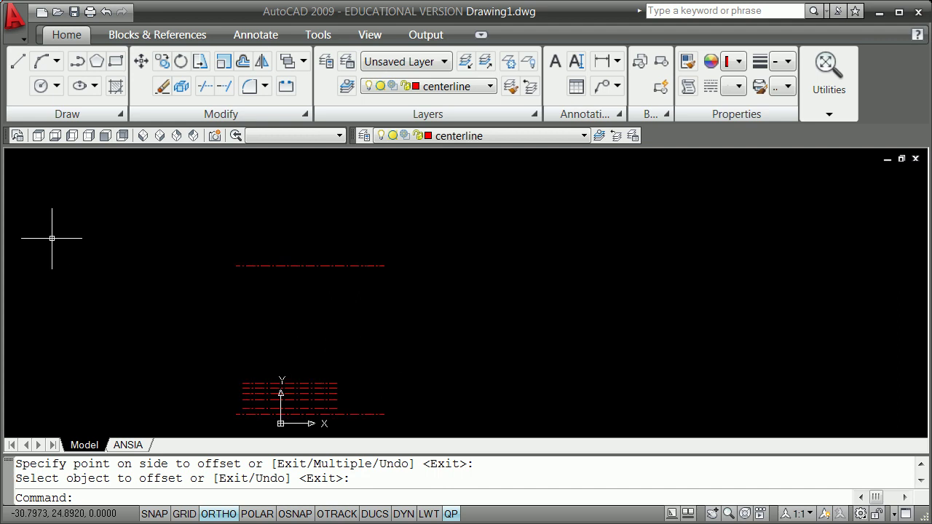
{"action": "left_click", "coordinate": [17, 70]}
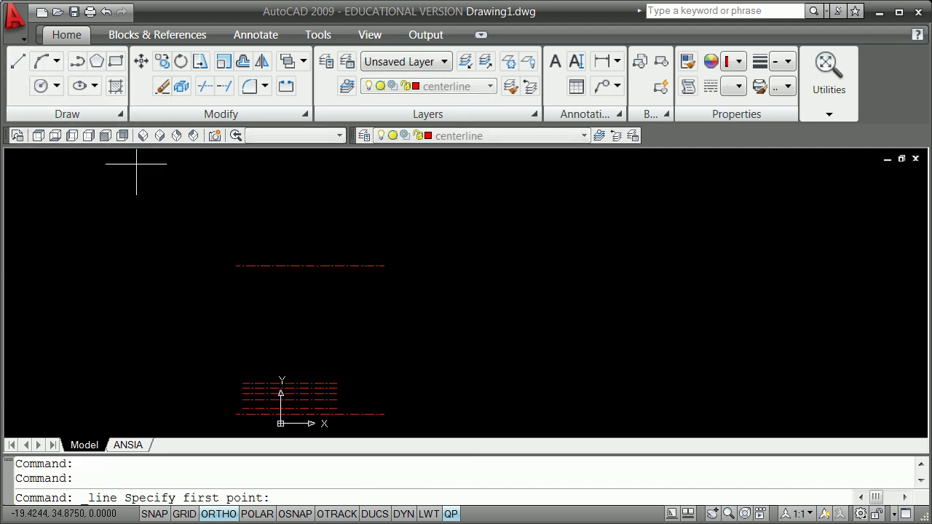
{"action": "right_click", "coordinate": [167, 195], "text": "shift"}
{"action": "left_click", "coordinate": [262, 276]}
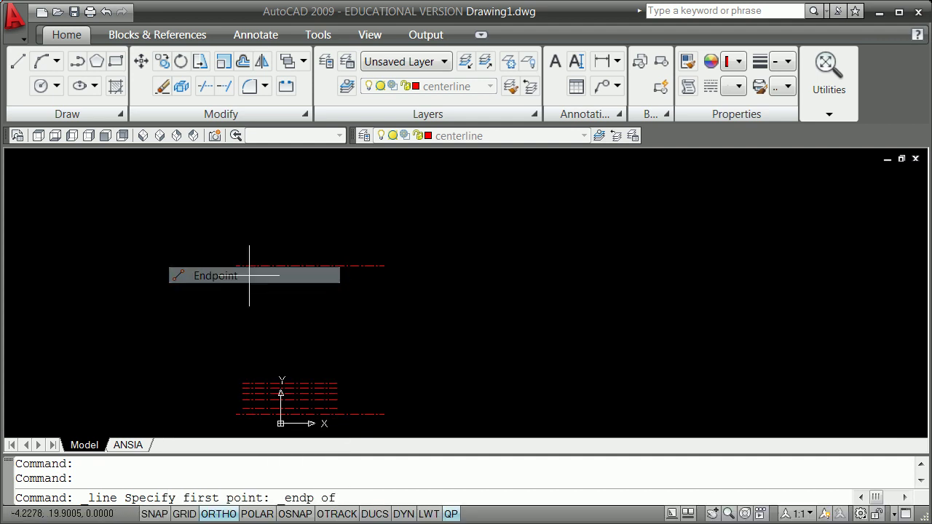
{"action": "left_click", "coordinate": [241, 262]}
{"action": "right_click", "coordinate": [189, 340], "text": "shift"}
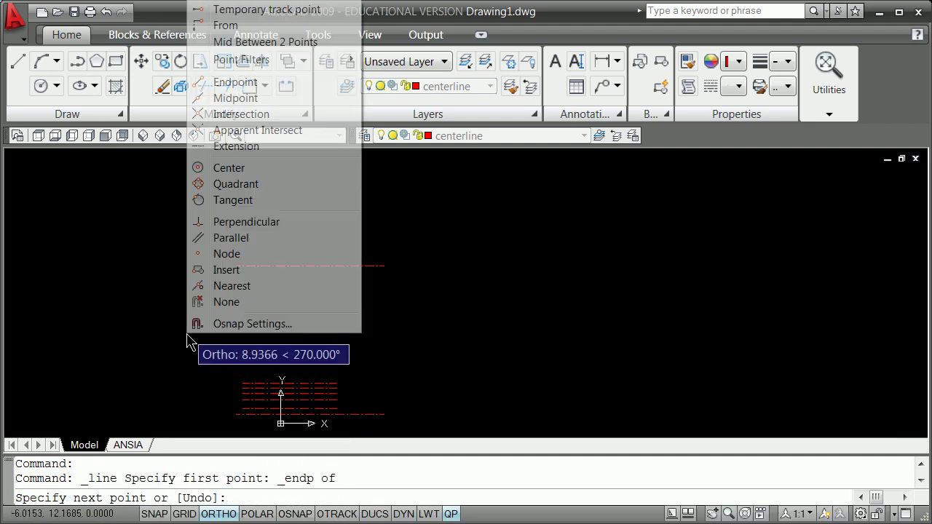
{"action": "left_click", "coordinate": [257, 80]}
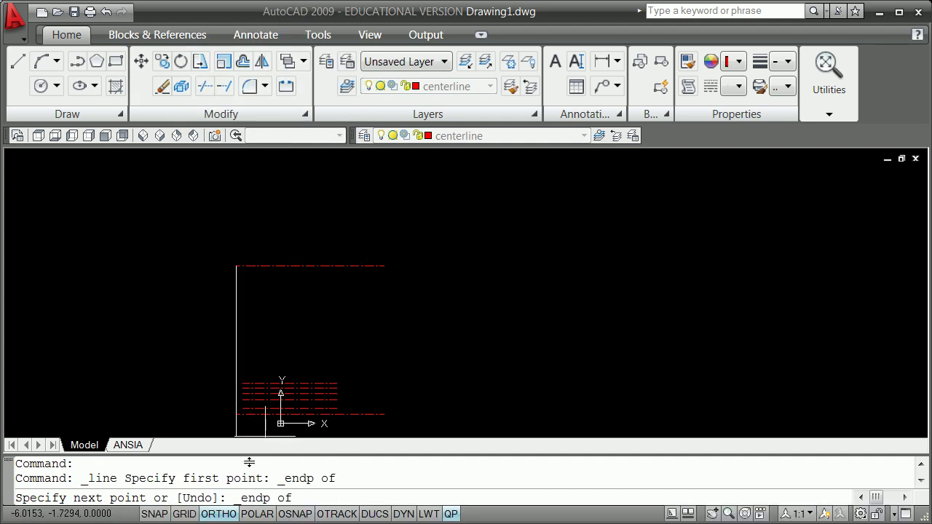
{"action": "left_click", "coordinate": [237, 414]}
{"action": "key", "text": "Return"}
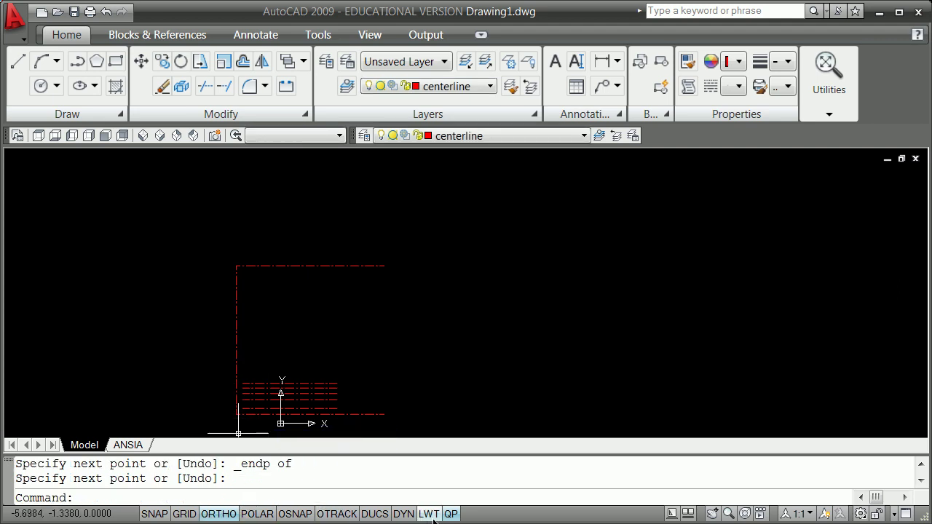
Turn Ortho off and offset the vertical line through the right endpoint of the upper horizontal line to close the square
{"action": "left_click", "coordinate": [227, 518]}
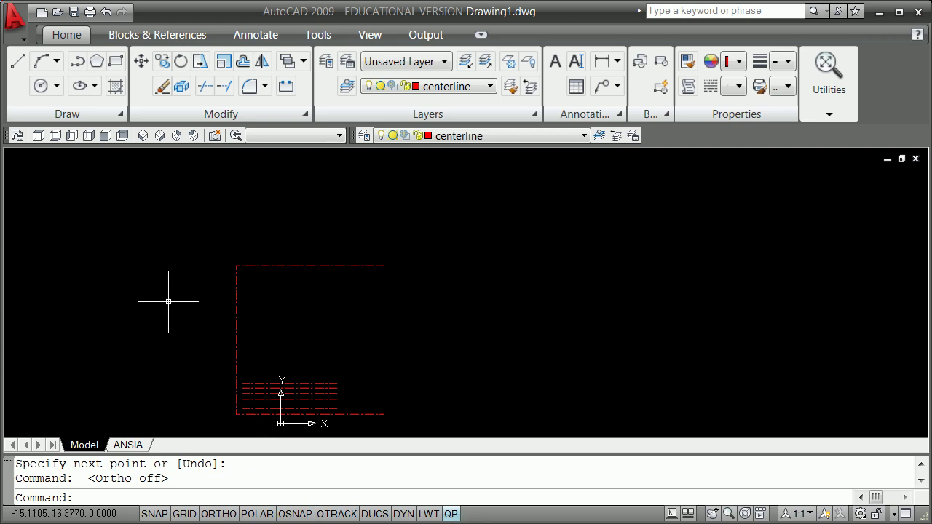
{"action": "type", "text": "o"}
{"action": "key", "text": "Return"}
{"action": "type", "text": "t"}
{"action": "key", "text": "Return"}
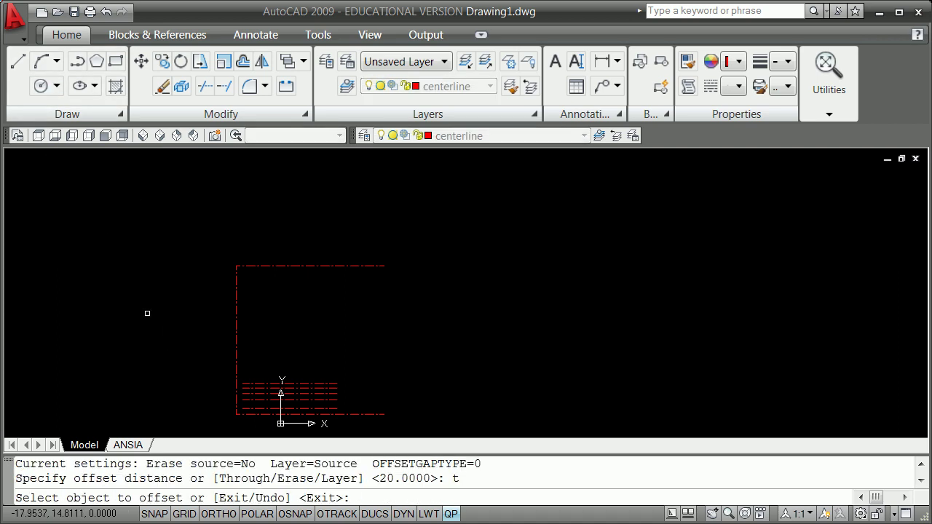
{"action": "left_click", "coordinate": [234, 303]}
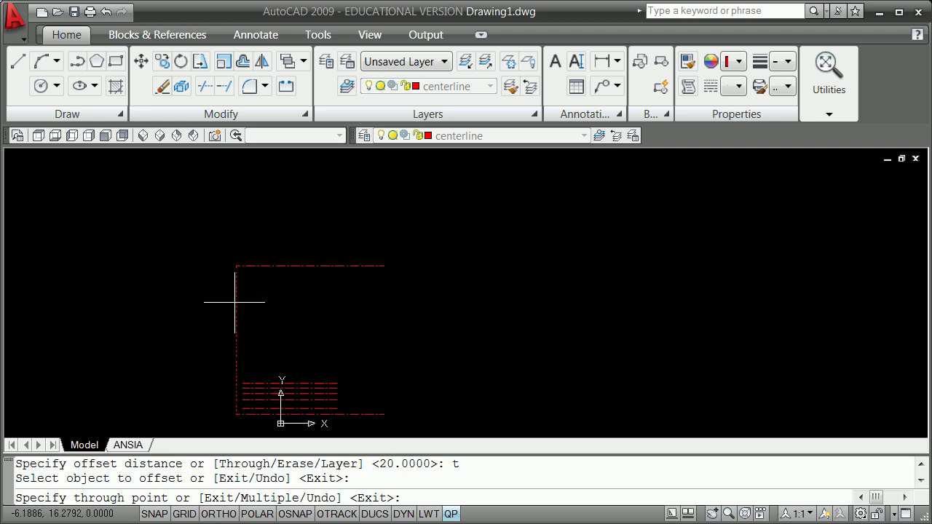
{"action": "right_click", "coordinate": [375, 338], "text": "shift"}
{"action": "left_click", "coordinate": [411, 80]}
{"action": "left_click", "coordinate": [387, 267]}
{"action": "key", "text": "Return"}
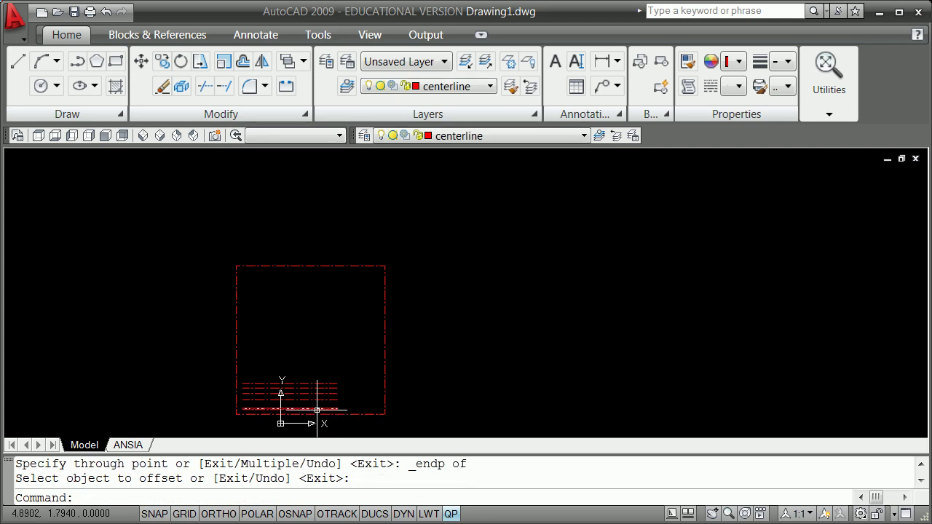
Change the layer of the second-lowest short line inside the square to hidden in its object properties
{"action": "scroll", "coordinate": [326, 387], "scroll_direction": "up", "scroll_amount": 1}
{"action": "scroll", "coordinate": [326, 387], "scroll_direction": "up", "scroll_amount": 2}
{"action": "scroll", "coordinate": [327, 383], "scroll_direction": "down", "scroll_amount": 3}
{"action": "scroll", "coordinate": [324, 348], "scroll_direction": "up", "scroll_amount": 2}
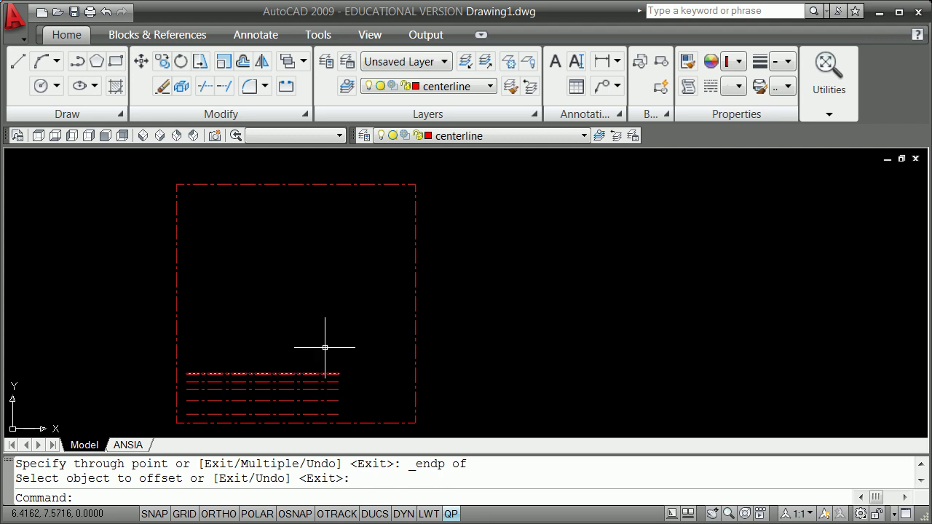
{"action": "left_click", "coordinate": [312, 400]}
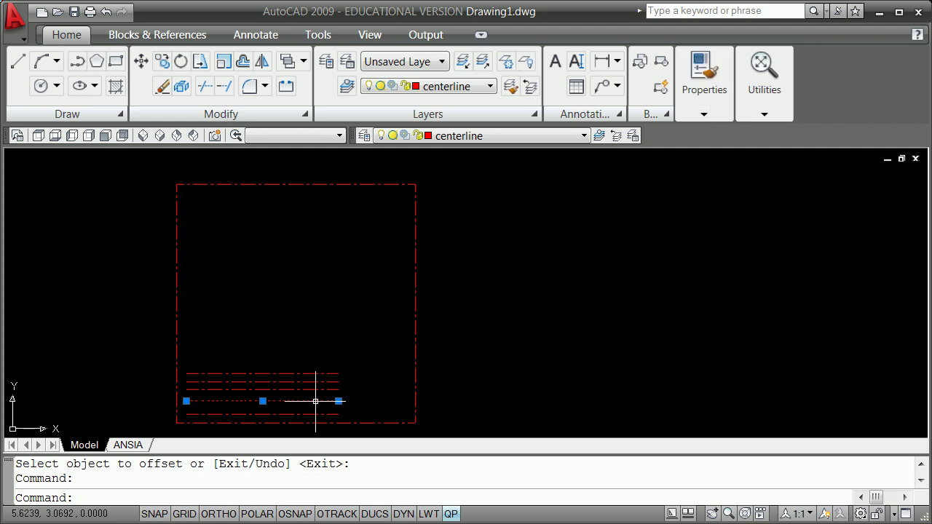
{"action": "right_click", "coordinate": [524, 270]}
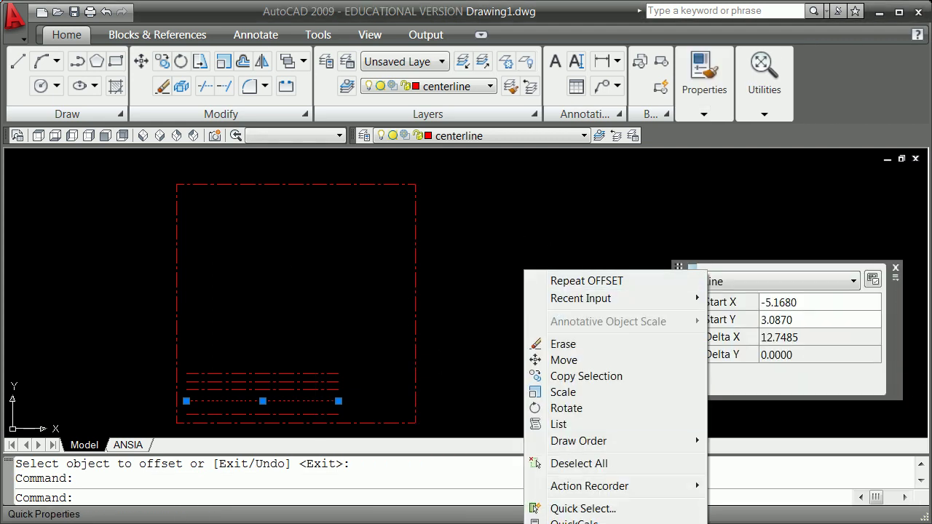
{"action": "left_click", "coordinate": [568, 523]}
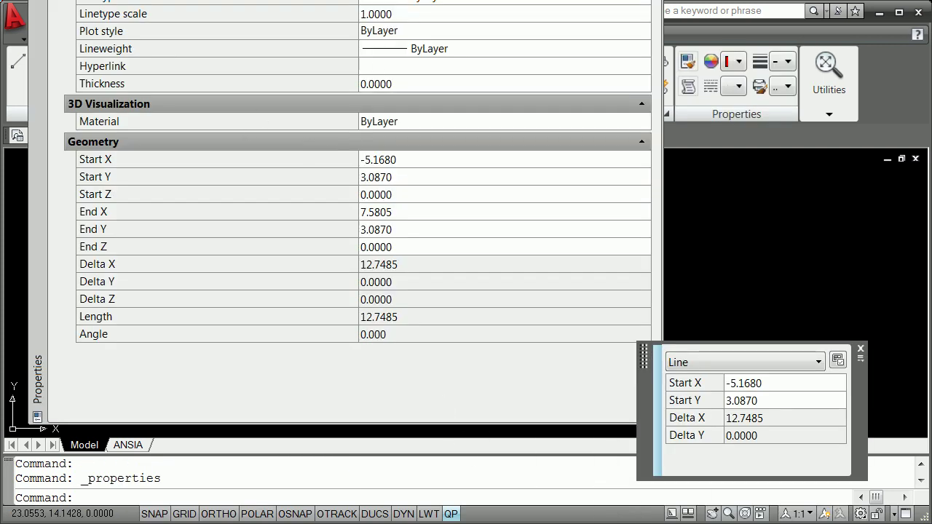
{"action": "left_click_drag", "start_coordinate": [38, 219], "coordinate": [55, 366]}
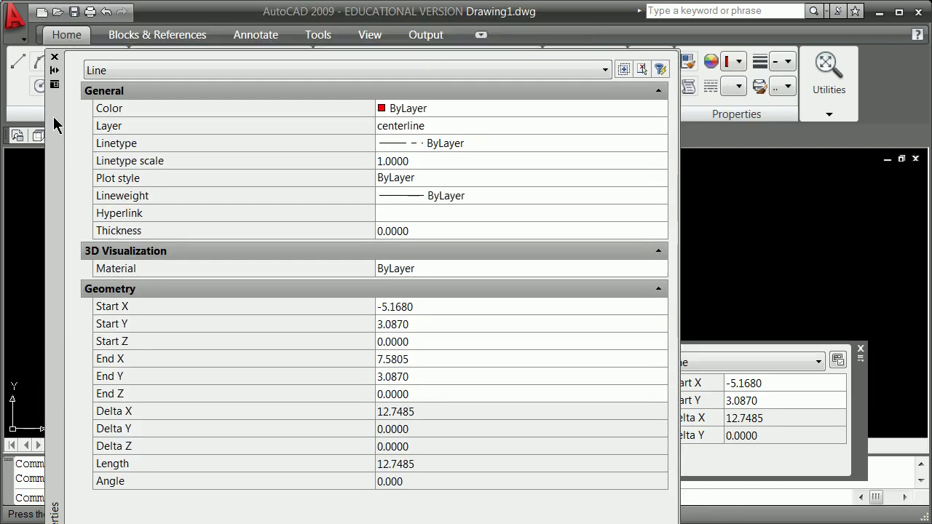
{"action": "left_click", "coordinate": [468, 125]}
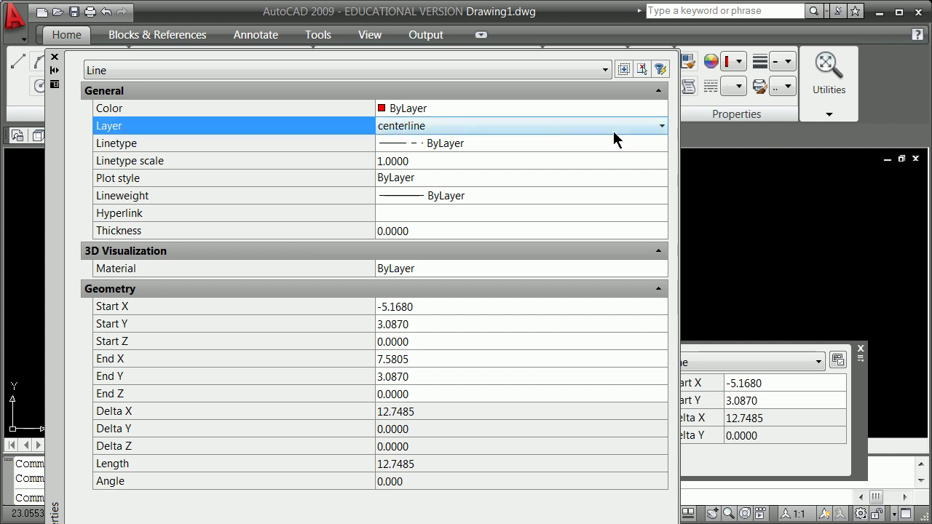
{"action": "left_click", "coordinate": [661, 127]}
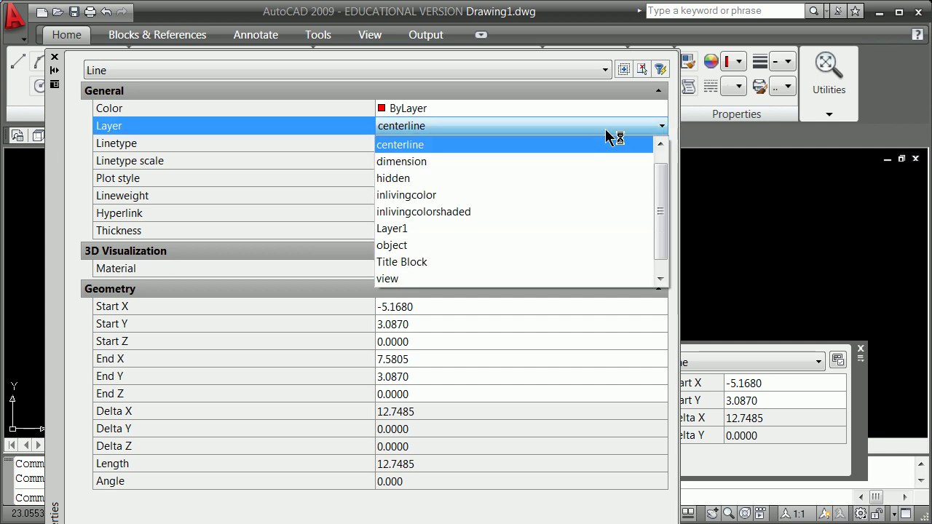
{"action": "left_click", "coordinate": [409, 177]}
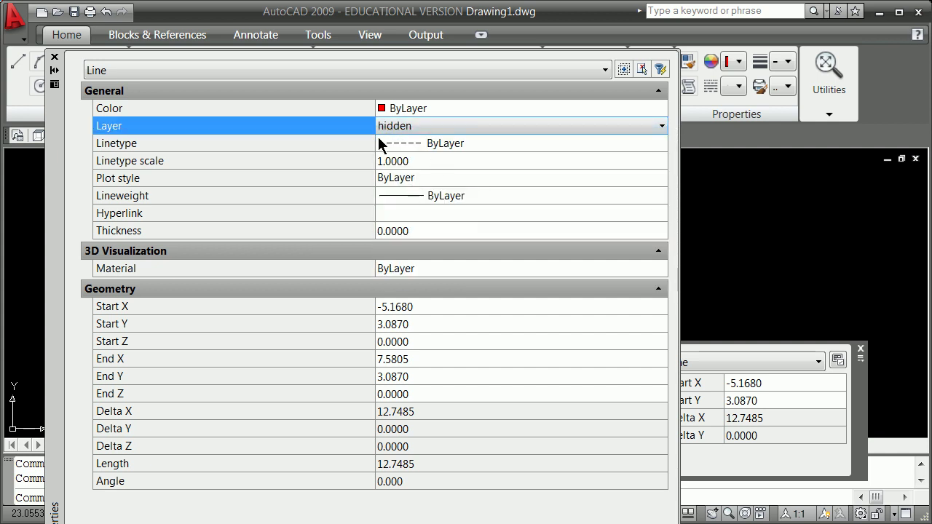
Close the properties, then change the middle of the five short horizontal lines to the object layer
{"action": "left_click", "coordinate": [54, 57]}
{"action": "key", "text": "Escape"}
{"action": "key", "text": "Escape"}
{"action": "scroll", "coordinate": [335, 393], "scroll_direction": "up", "scroll_amount": 3}
{"action": "scroll", "coordinate": [332, 404], "scroll_direction": "down", "scroll_amount": 2}
{"action": "scroll", "coordinate": [330, 412], "scroll_direction": "up", "scroll_amount": 3}
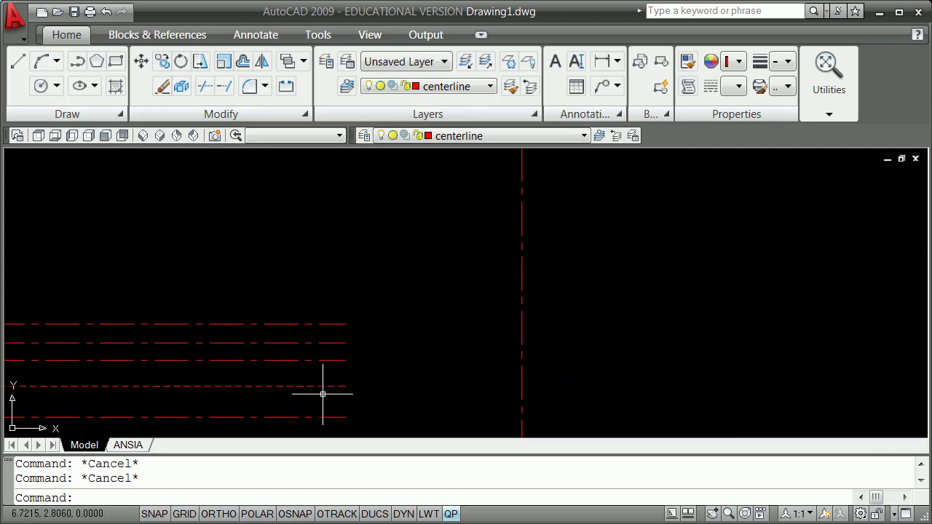
{"action": "left_click", "coordinate": [330, 360]}
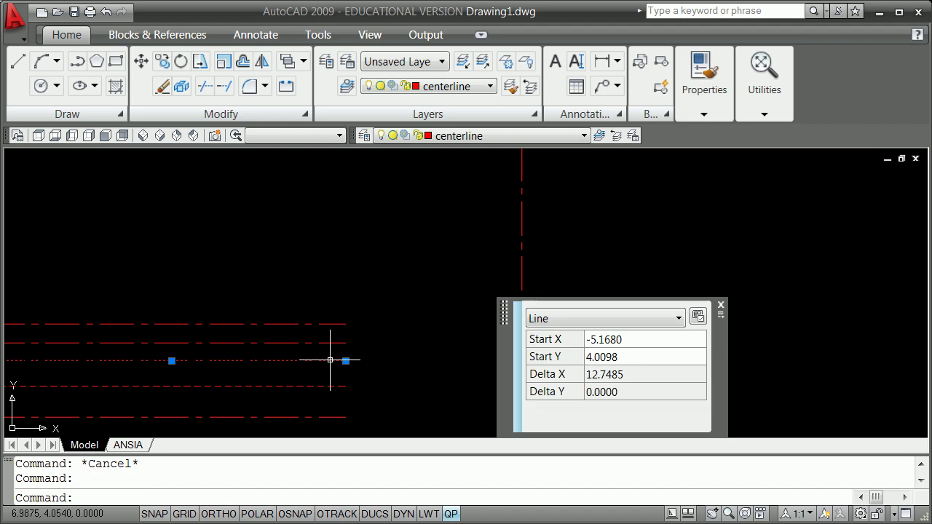
{"action": "left_click", "coordinate": [584, 136]}
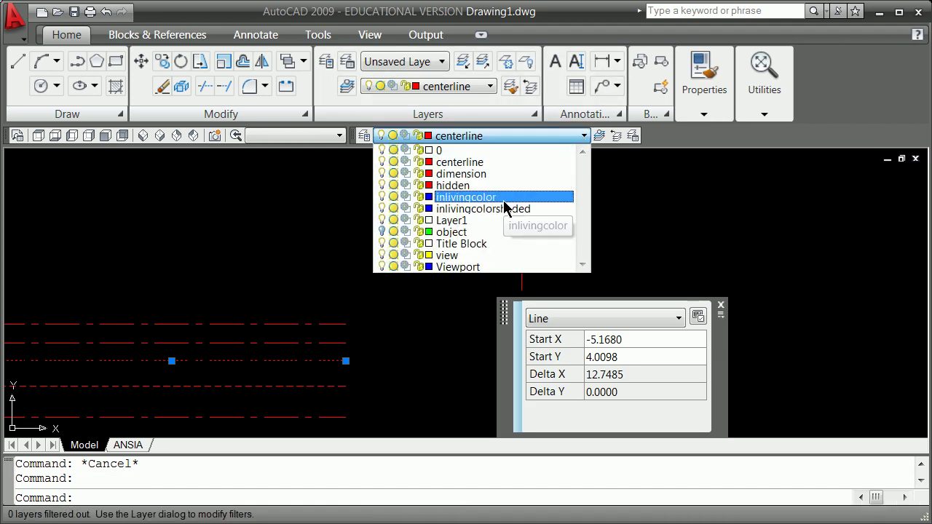
{"action": "left_click", "coordinate": [487, 232]}
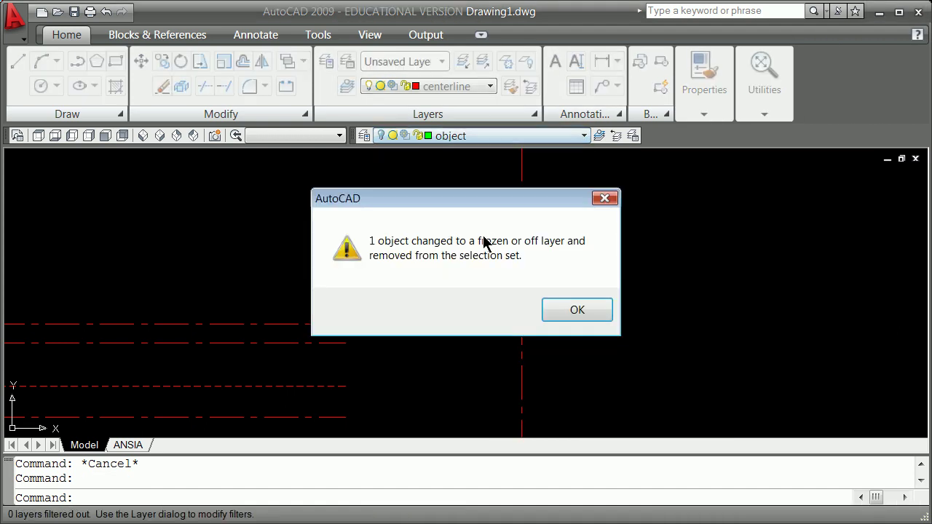
{"action": "left_click", "coordinate": [572, 313]}
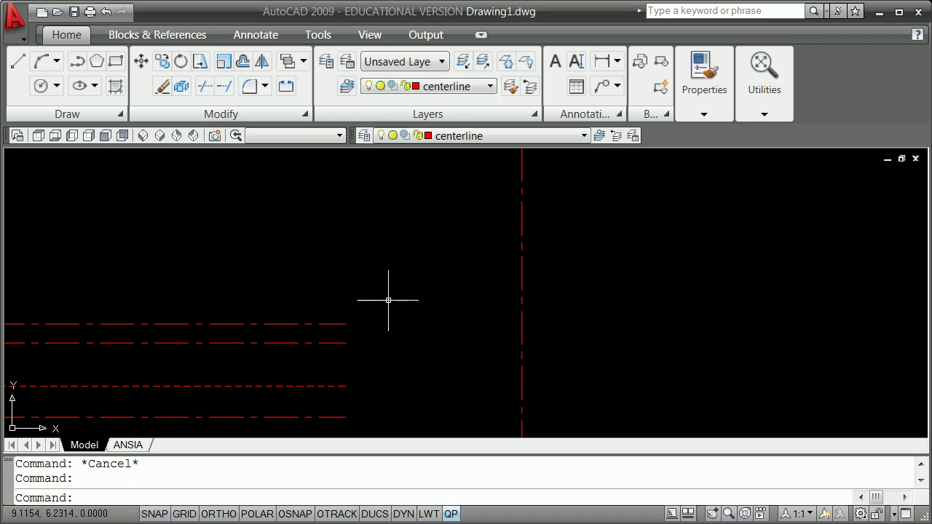
Turn on the object layer in the Layer Properties Manager and close the manager
{"action": "left_click", "coordinate": [364, 136]}
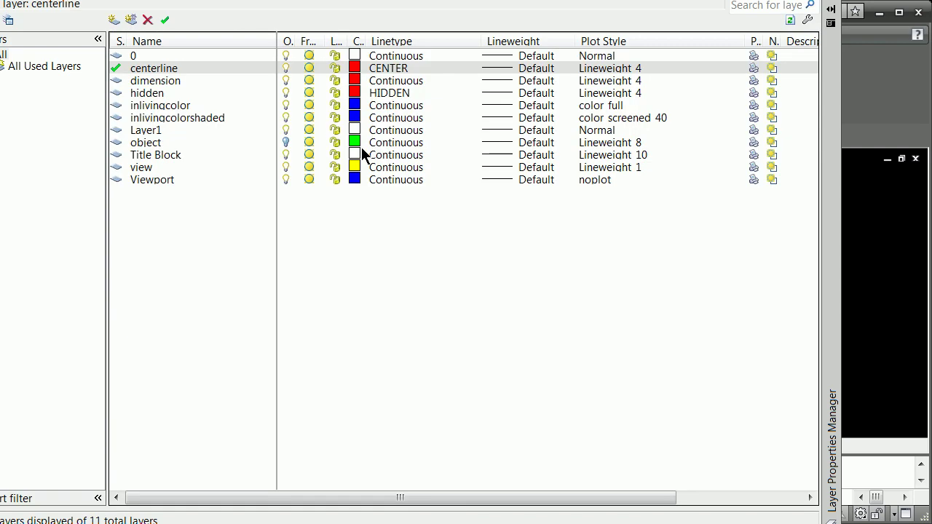
{"action": "left_click", "coordinate": [286, 141]}
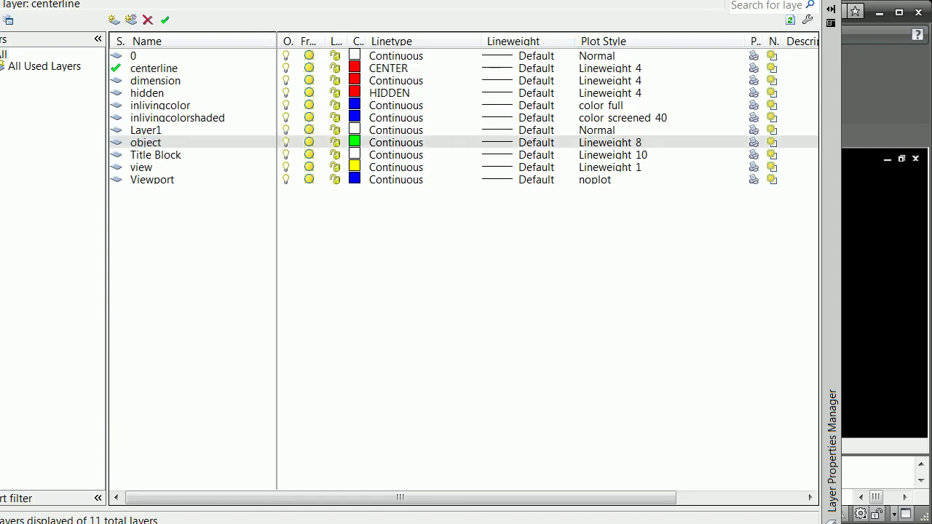
{"action": "left_click", "coordinate": [831, 7]}
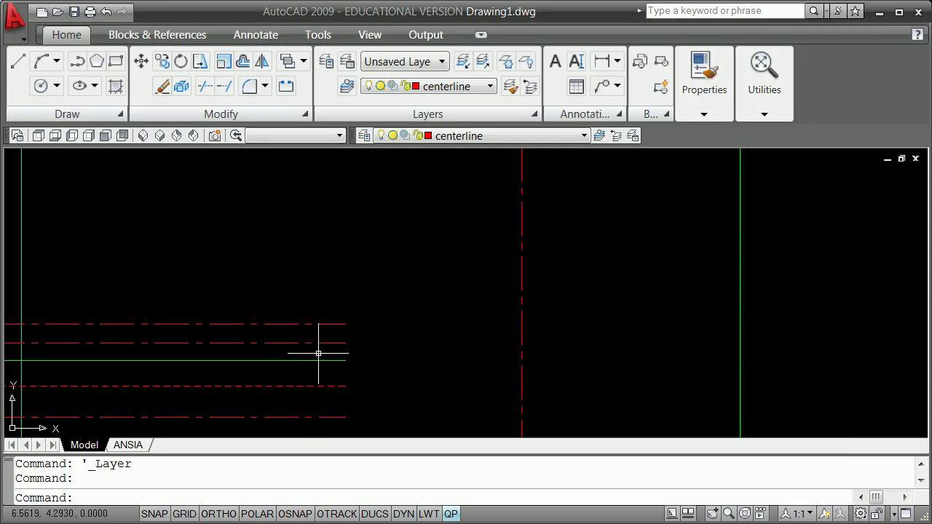
Erase the green rectangle that overlaps the red centerline square
{"action": "scroll", "coordinate": [321, 353], "scroll_direction": "down", "scroll_amount": 3}
{"action": "scroll", "coordinate": [332, 356], "scroll_direction": "up", "scroll_amount": 2}
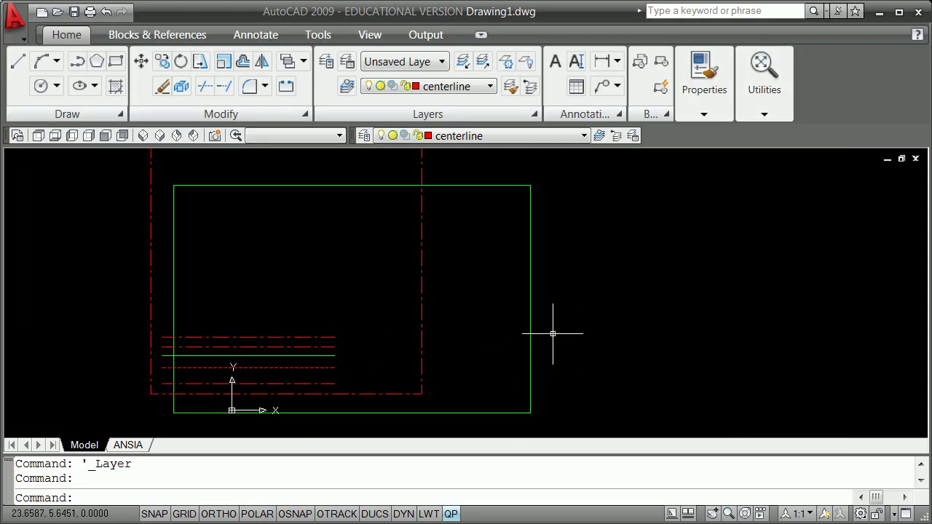
{"action": "left_click", "coordinate": [531, 338]}
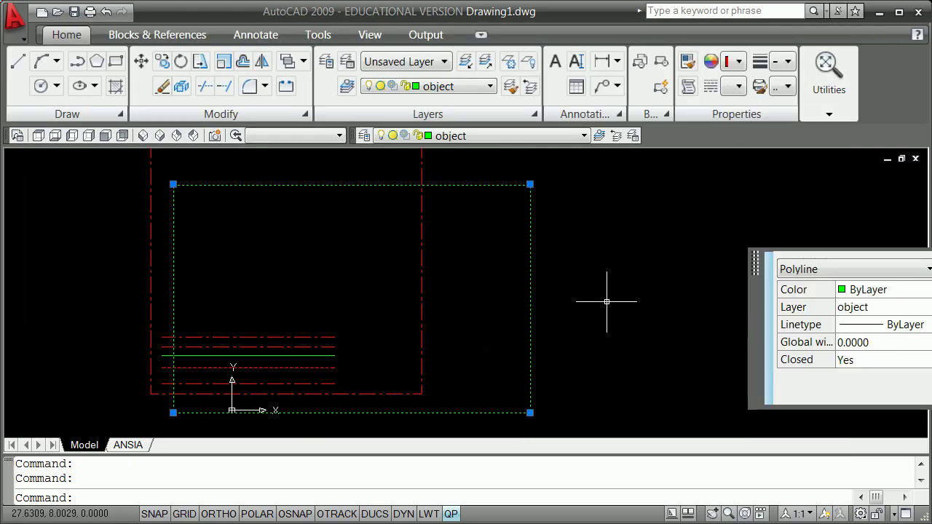
{"action": "type", "text": "e"}
{"action": "key", "text": "Return"}
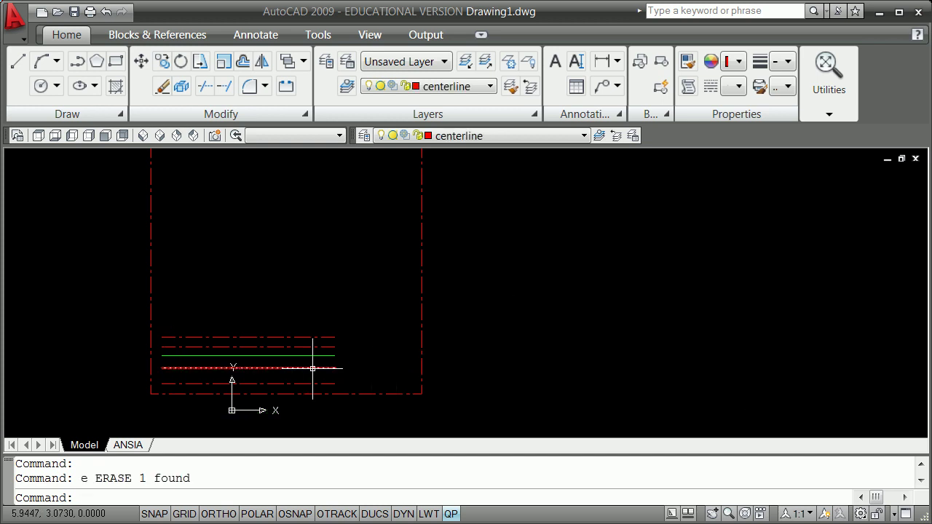
Draw a freehand diagonal line sloping down to the right, above and right of the short horizontal lines inside the square
{"action": "scroll", "coordinate": [312, 369], "scroll_direction": "down", "scroll_amount": 2}
{"action": "scroll", "coordinate": [312, 368], "scroll_direction": "up", "scroll_amount": 5}
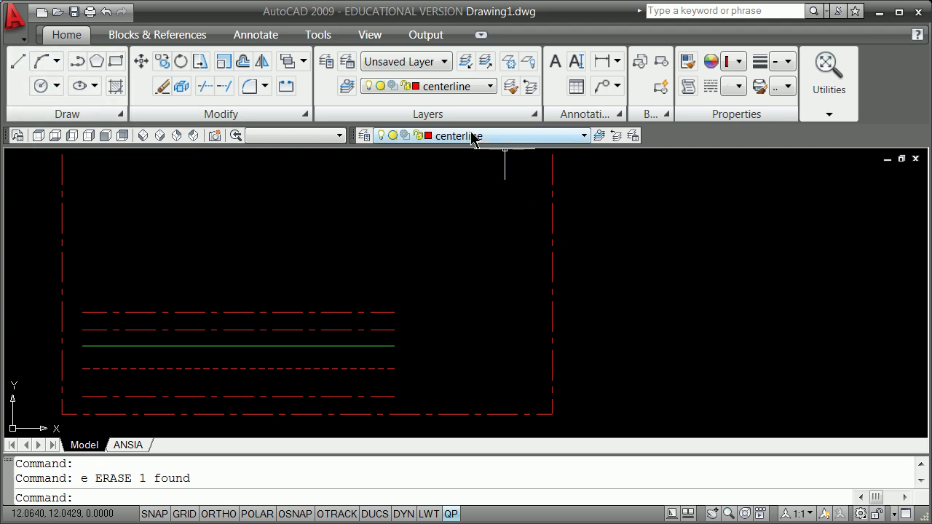
{"action": "left_click", "coordinate": [22, 63]}
{"action": "left_click", "coordinate": [409, 216]}
{"action": "left_click", "coordinate": [483, 282]}
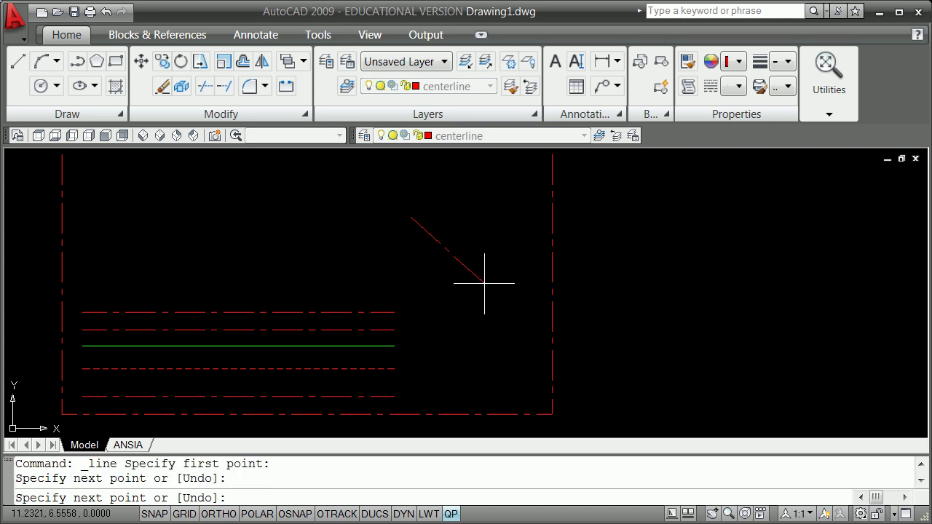
{"action": "key", "text": "Return"}
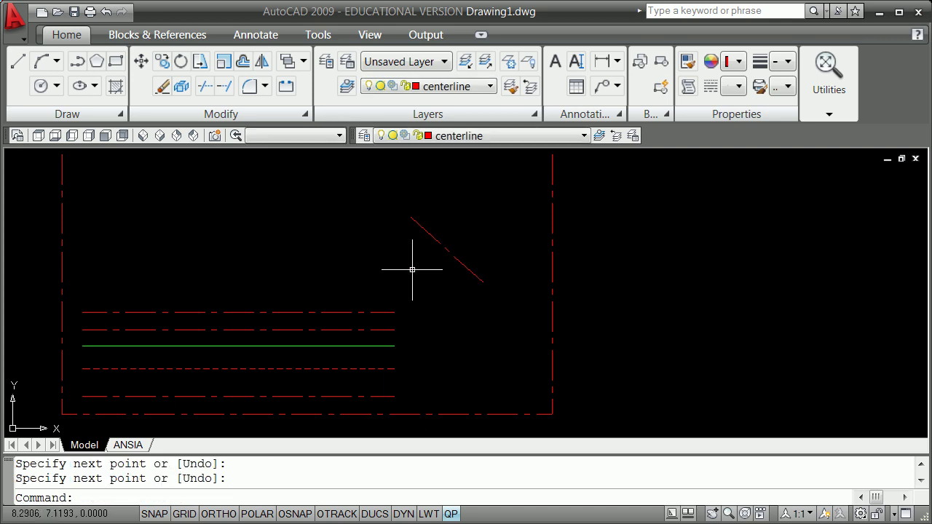
Draw a circle with a radius of about 1.3 above the short lines, left of the diagonal line, and check its quick properties
{"action": "left_click", "coordinate": [56, 86]}
{"action": "left_click", "coordinate": [59, 122]}
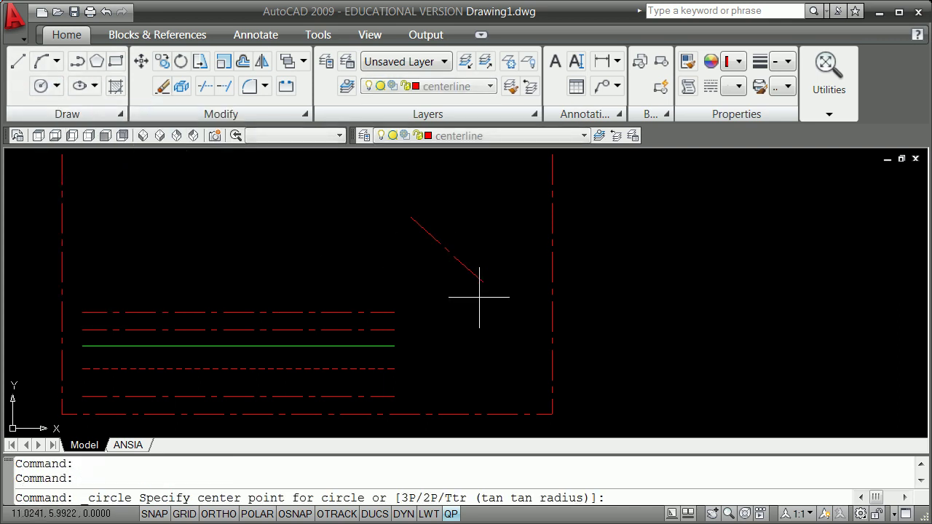
{"action": "left_click", "coordinate": [333, 212]}
{"action": "left_click", "coordinate": [364, 202]}
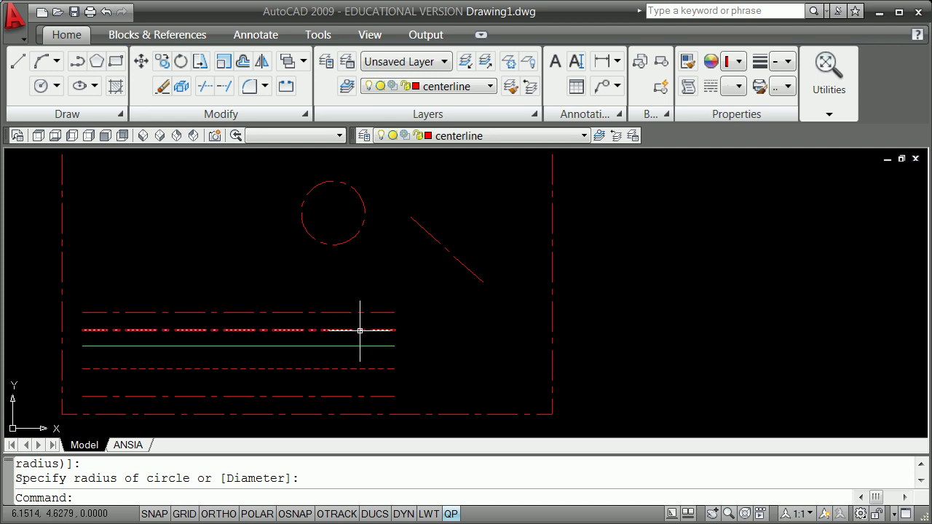
{"action": "double_click", "coordinate": [340, 243]}
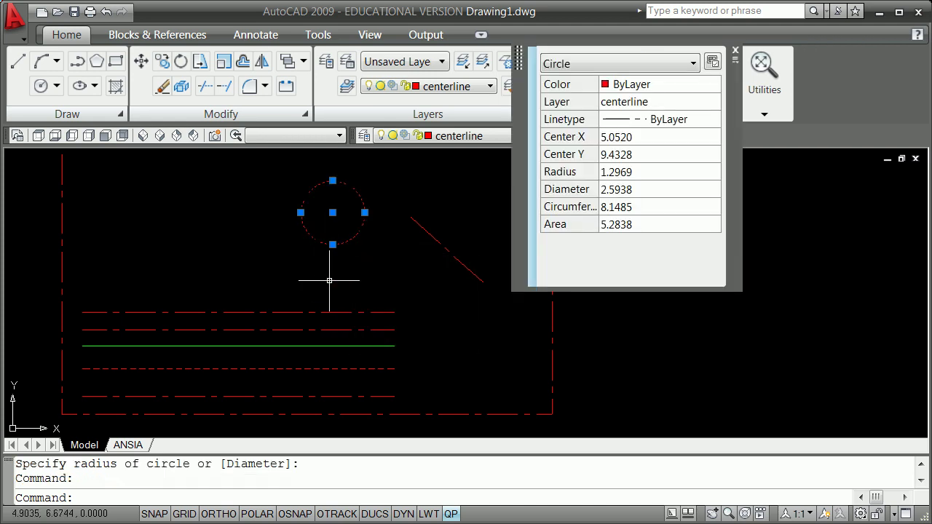
{"action": "key", "text": "Escape"}
{"action": "key", "text": "Escape"}
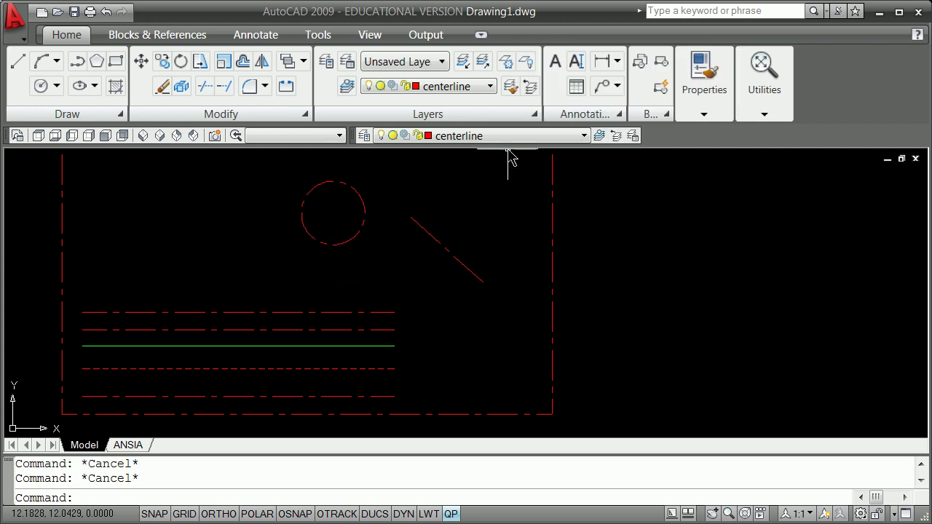
Match the circle and the diagonal line to the layer of the green horizontal line with Layer Match
{"action": "left_click", "coordinate": [511, 86]}
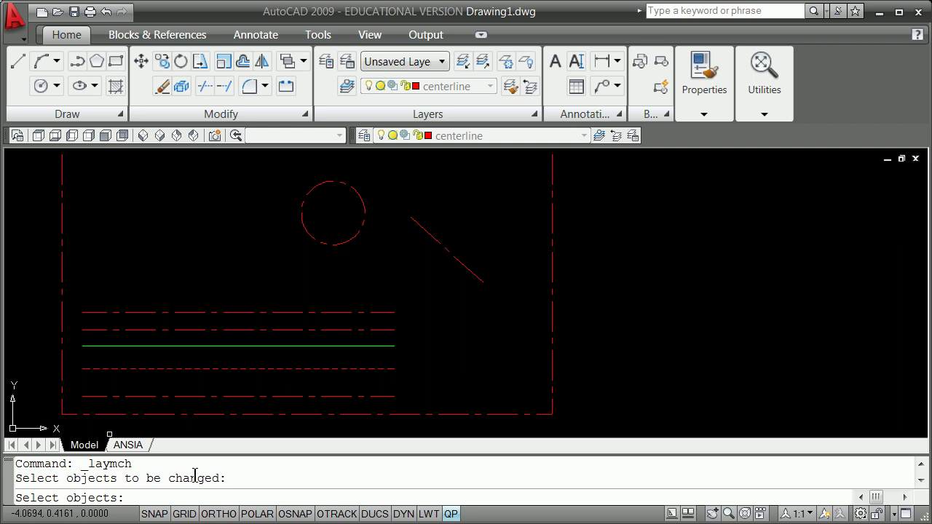
{"action": "left_click", "coordinate": [347, 239]}
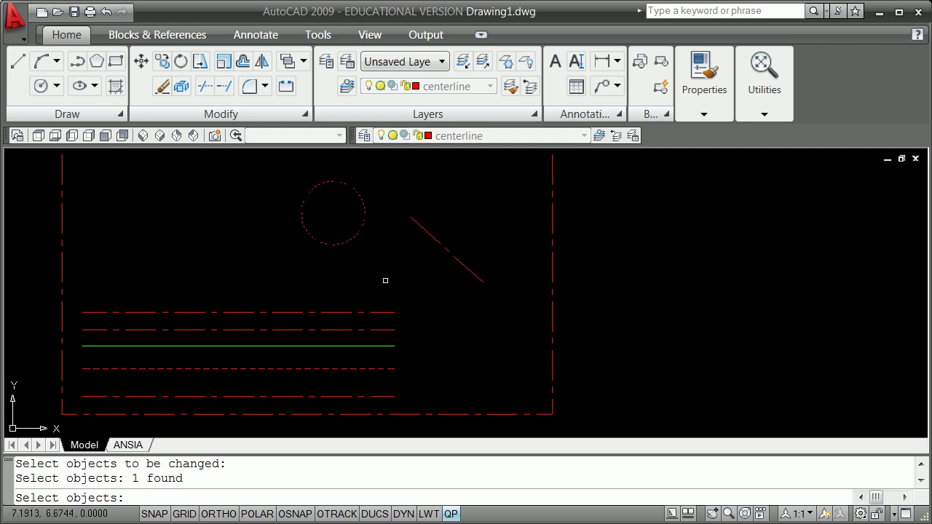
{"action": "left_click", "coordinate": [435, 241]}
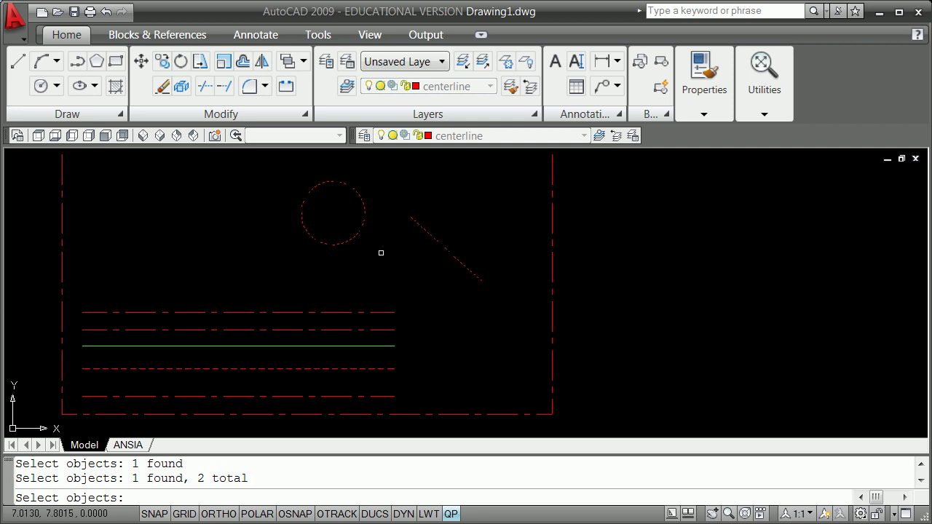
{"action": "key", "text": "Return"}
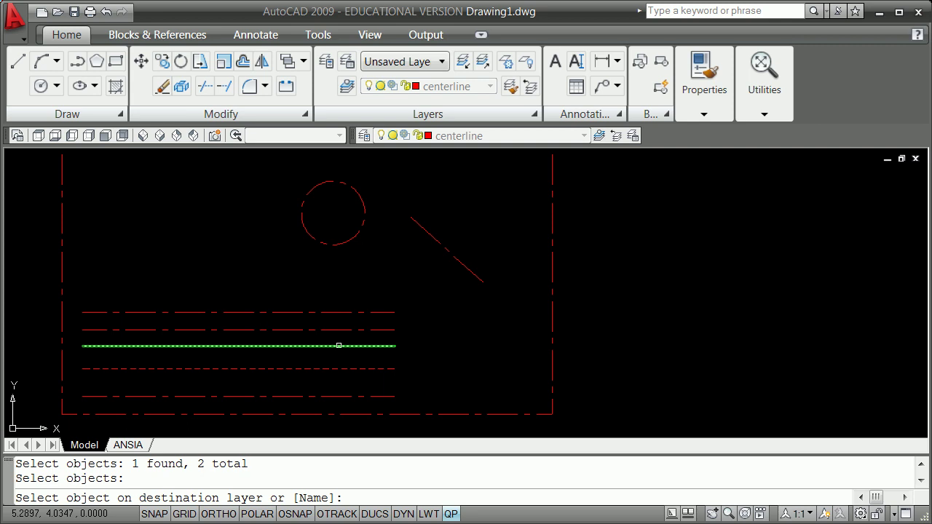
{"action": "left_click", "coordinate": [339, 346]}
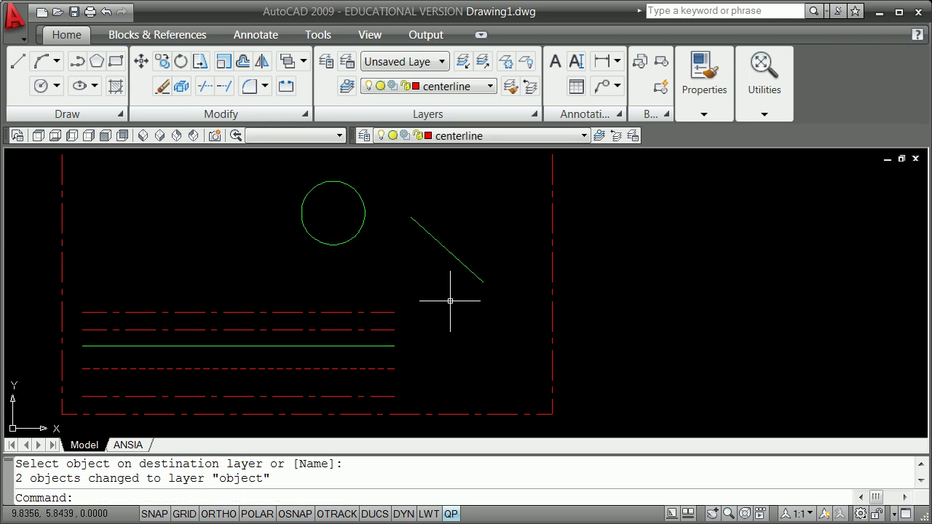
Draw a second diagonal line sloping down to the right, left of the circle
{"action": "left_click", "coordinate": [18, 65]}
{"action": "left_click", "coordinate": [167, 189]}
{"action": "left_click", "coordinate": [272, 257]}
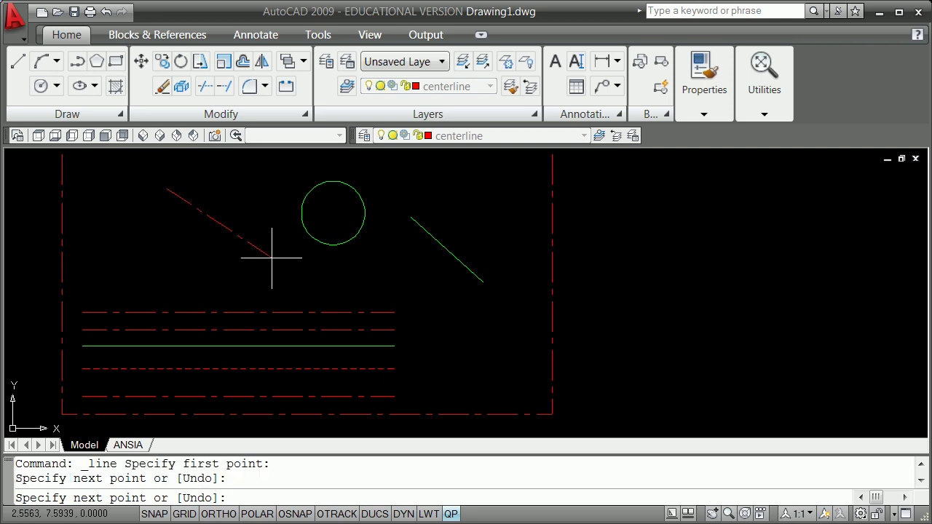
{"action": "key", "text": "Return"}
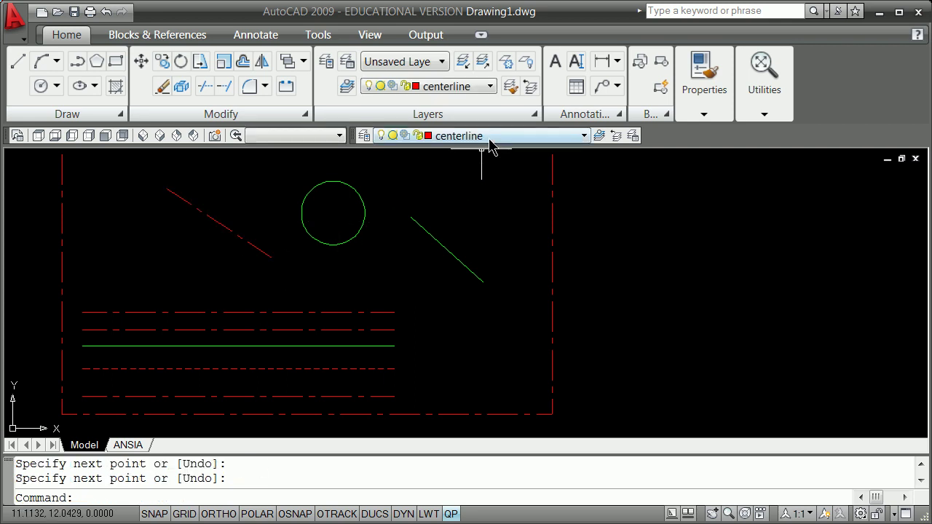
Match the new diagonal line left of the circle to the layer of the dashed hidden line with Layer Match
{"action": "left_click", "coordinate": [510, 86]}
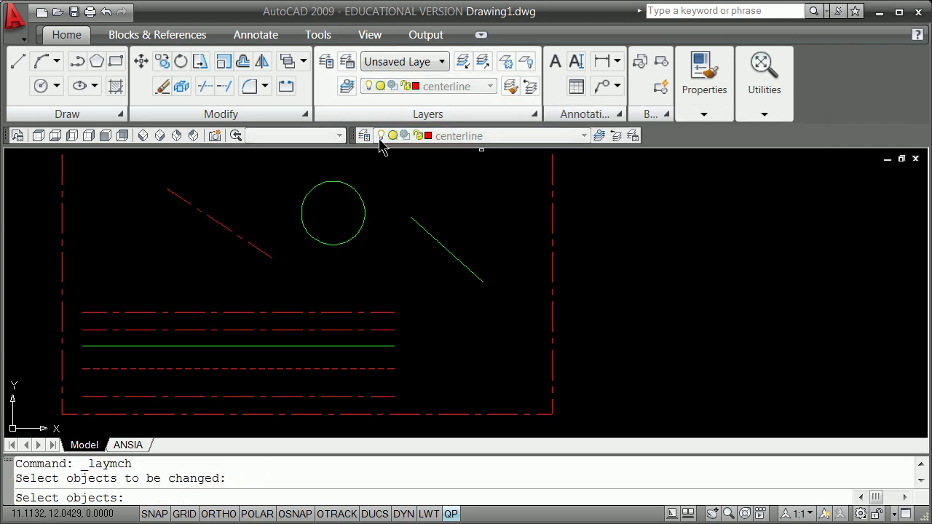
{"action": "left_click", "coordinate": [224, 227]}
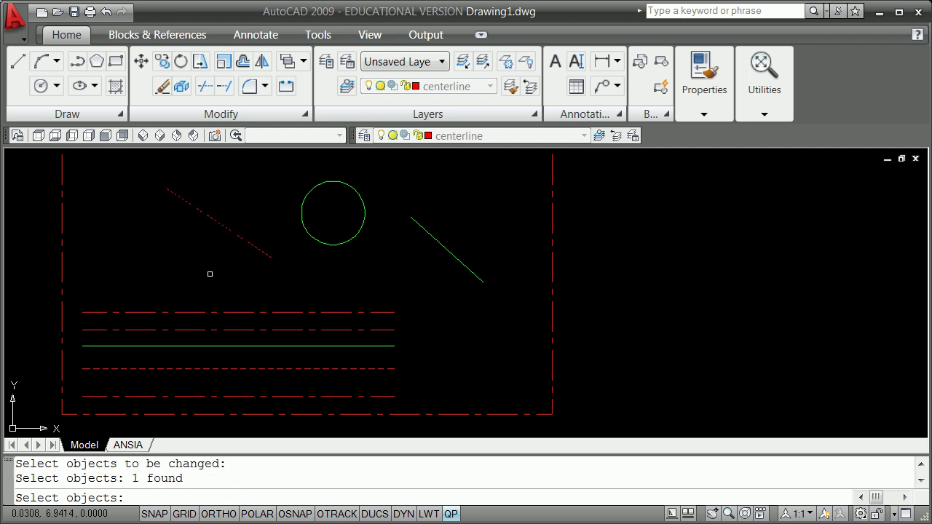
{"action": "key", "text": "Return"}
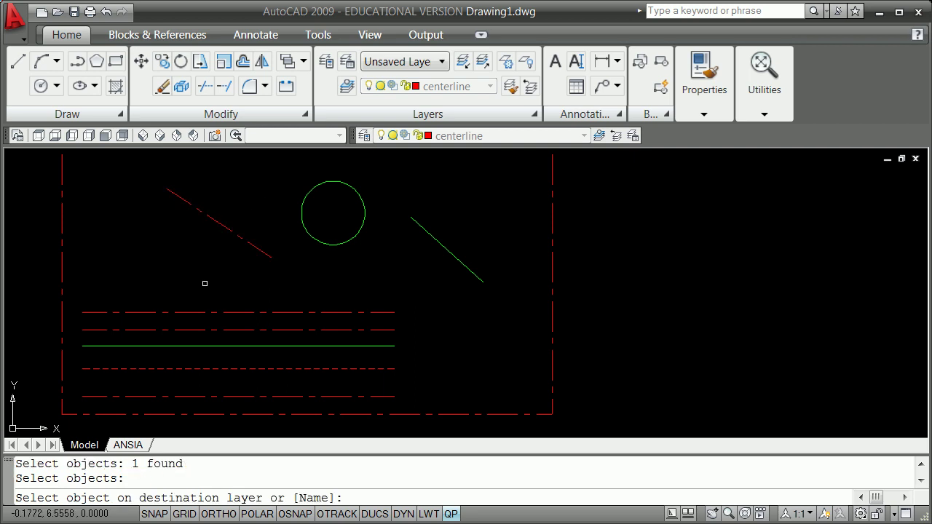
{"action": "left_click", "coordinate": [271, 368]}
{"action": "key", "text": "Return"}
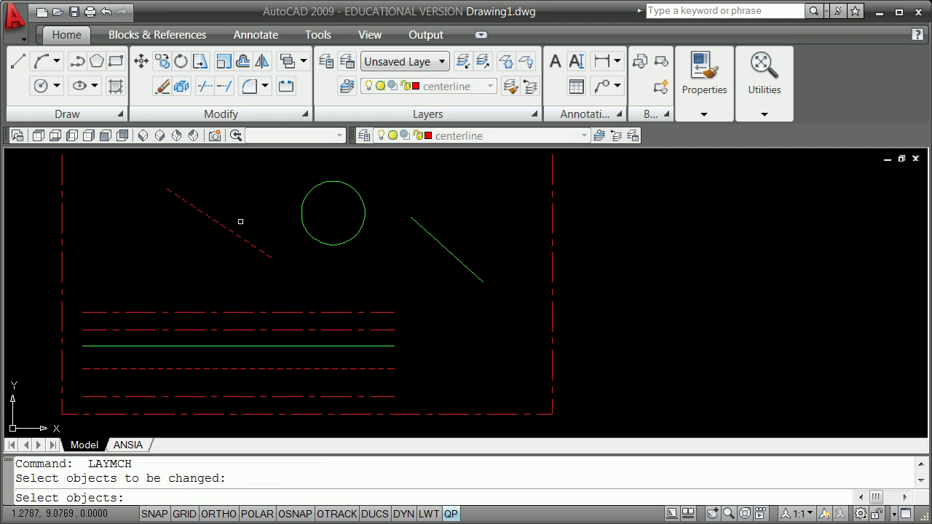
{"action": "key", "text": "Escape"}
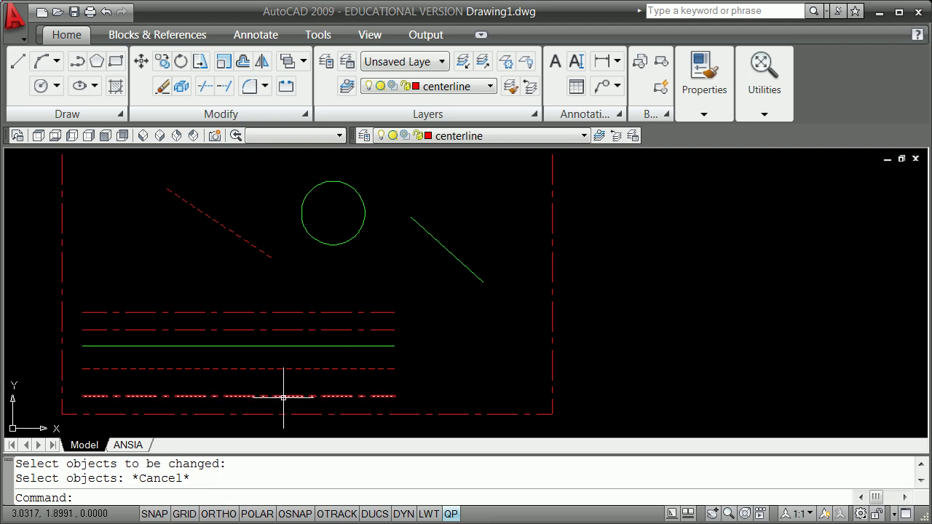
{"action": "type", "text": "laymch"}
{"action": "key", "text": "Return"}
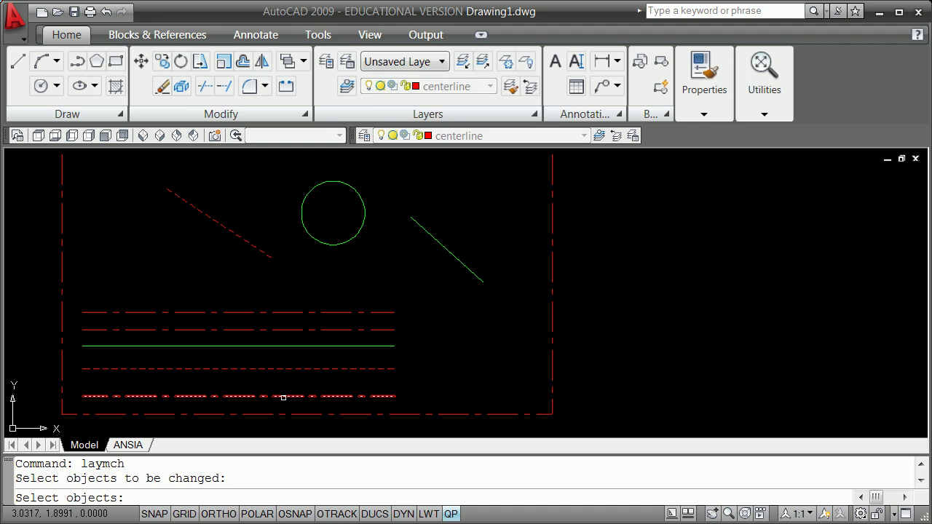
{"action": "key", "text": "Escape"}
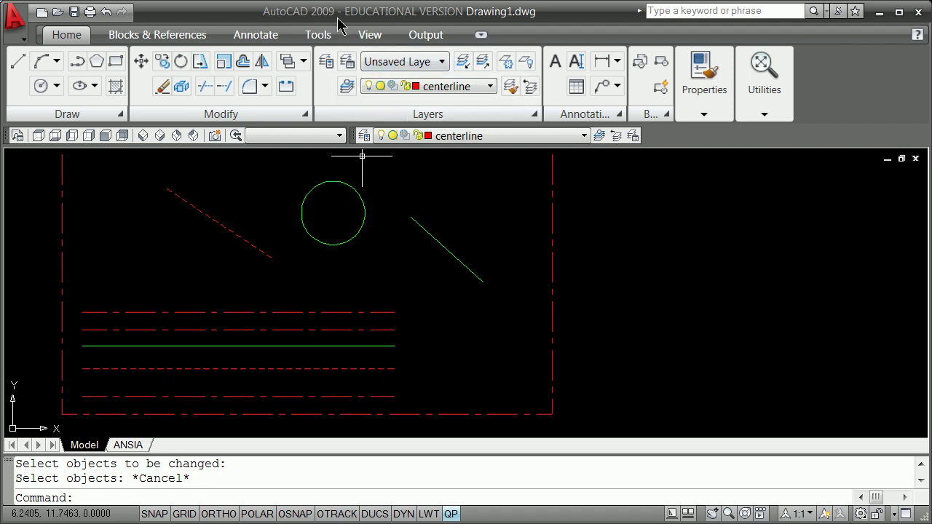
Cycle the ribbon display through panel titles, tabs only and full ribbon, returning to panel titles
{"action": "left_click", "coordinate": [481, 35]}
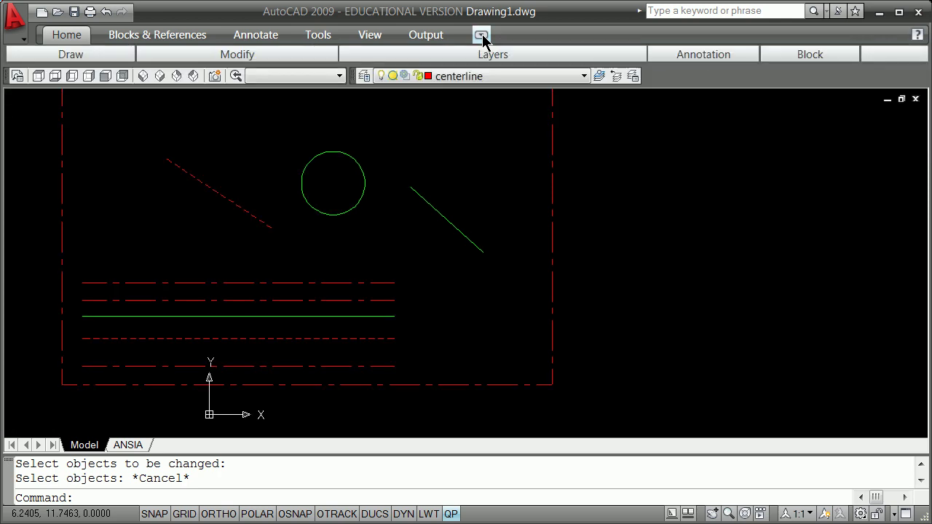
{"action": "left_click", "coordinate": [482, 35]}
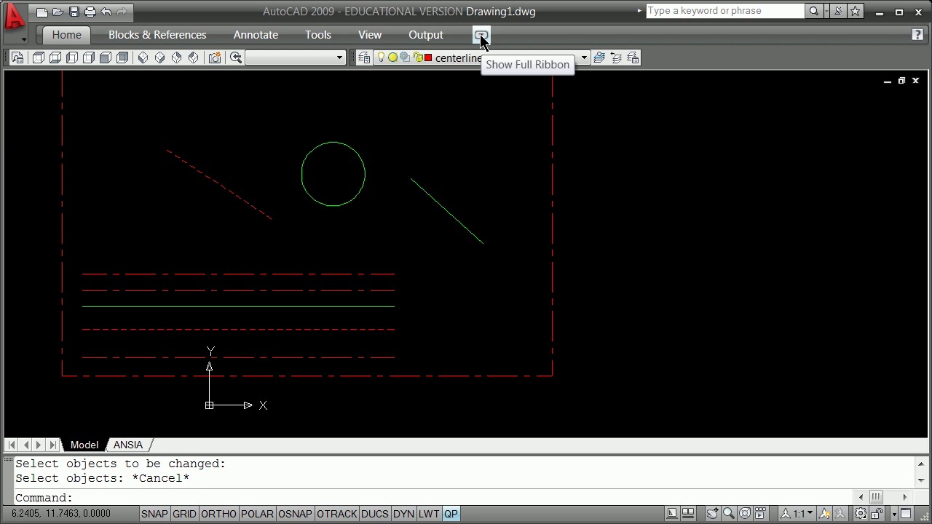
{"action": "left_click", "coordinate": [481, 36]}
{"action": "left_click", "coordinate": [481, 36]}
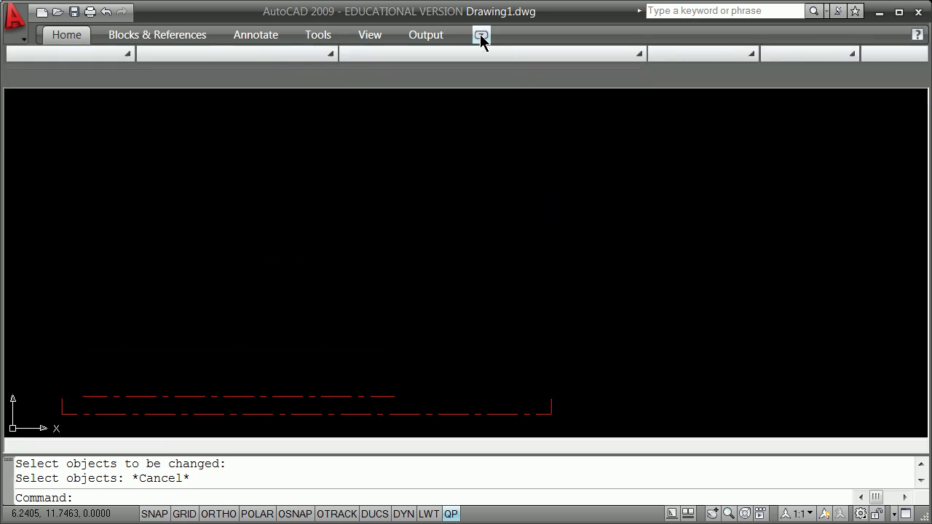
Restore the full ribbon, select the dashed diagonal line left of the circle and move its Quick Properties panel clear of the drawing
{"action": "left_click", "coordinate": [481, 35]}
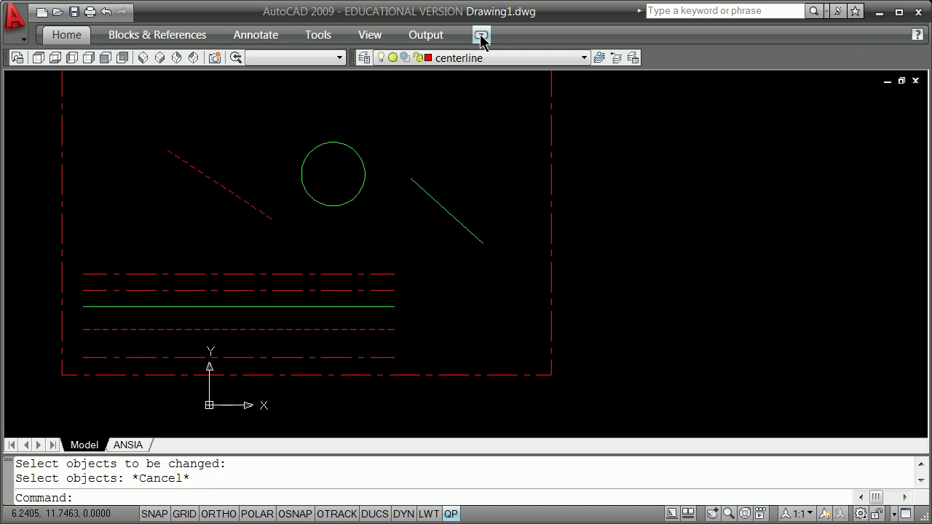
{"action": "left_click", "coordinate": [481, 36]}
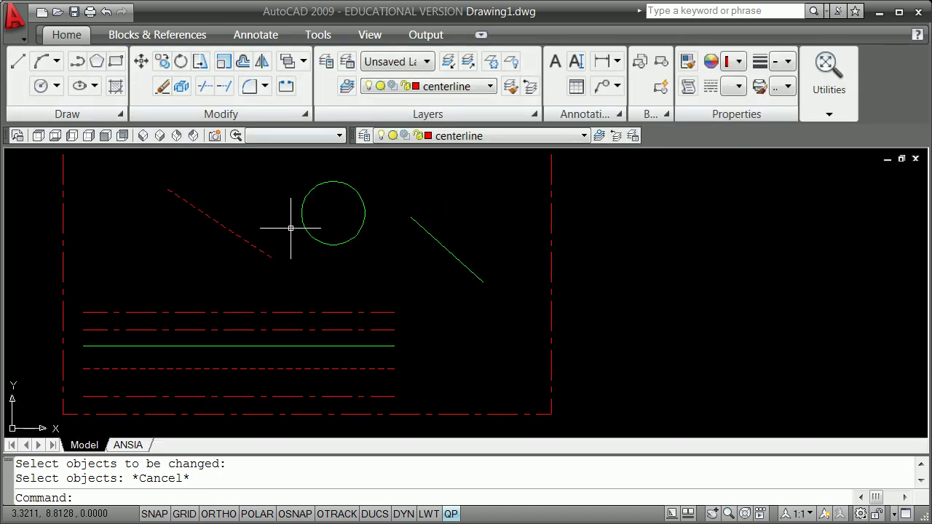
{"action": "left_click", "coordinate": [250, 247]}
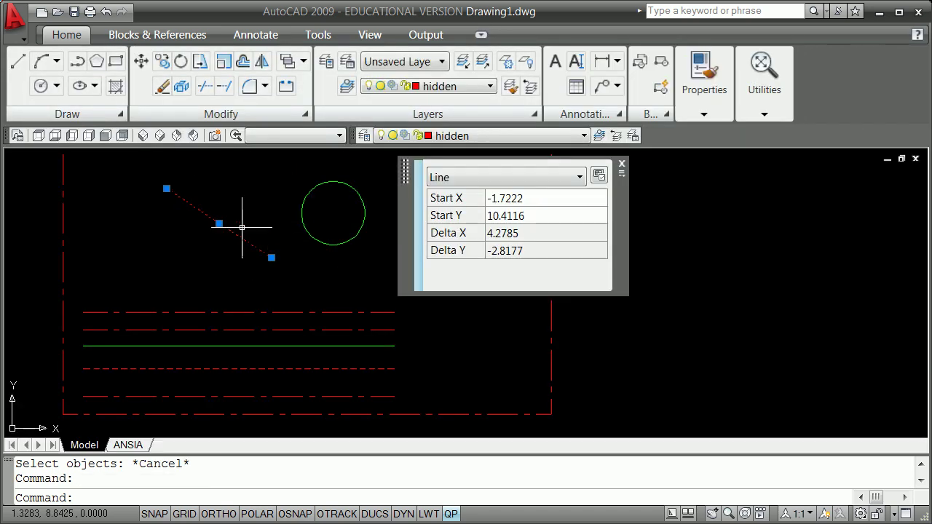
{"action": "left_click", "coordinate": [623, 165]}
{"action": "left_click", "coordinate": [582, 270]}
{"action": "left_click_drag", "start_coordinate": [405, 208], "coordinate": [846, 510]}
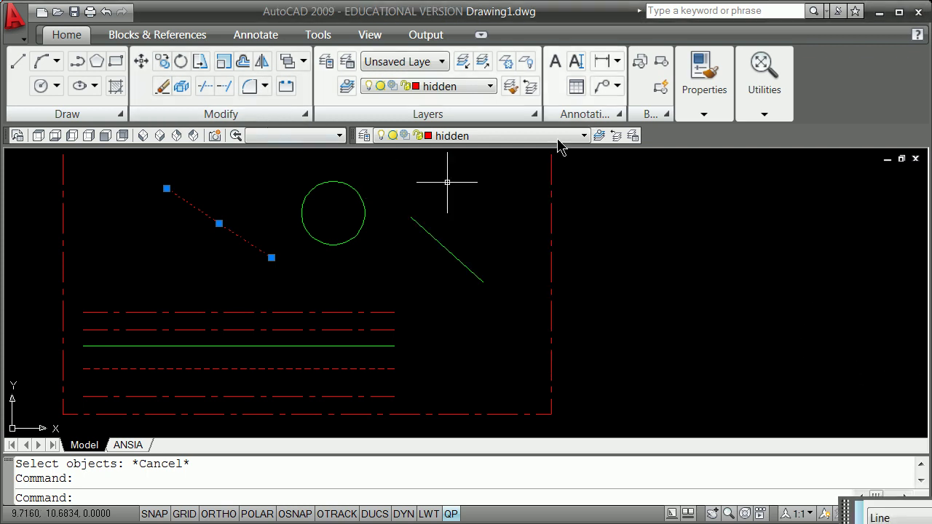
Minimize the ribbon to panel titles and deselect the dashed diagonal line
{"action": "left_click", "coordinate": [482, 35]}
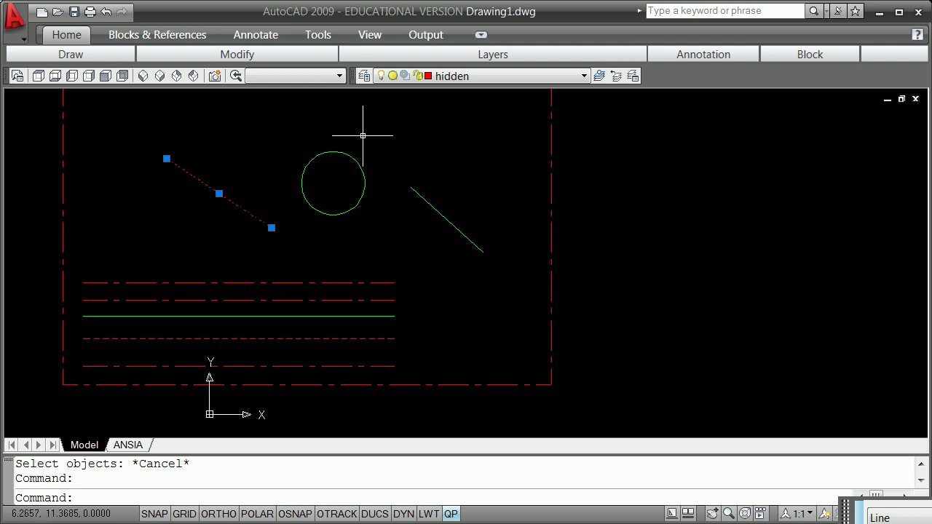
{"action": "right_click", "coordinate": [354, 78]}
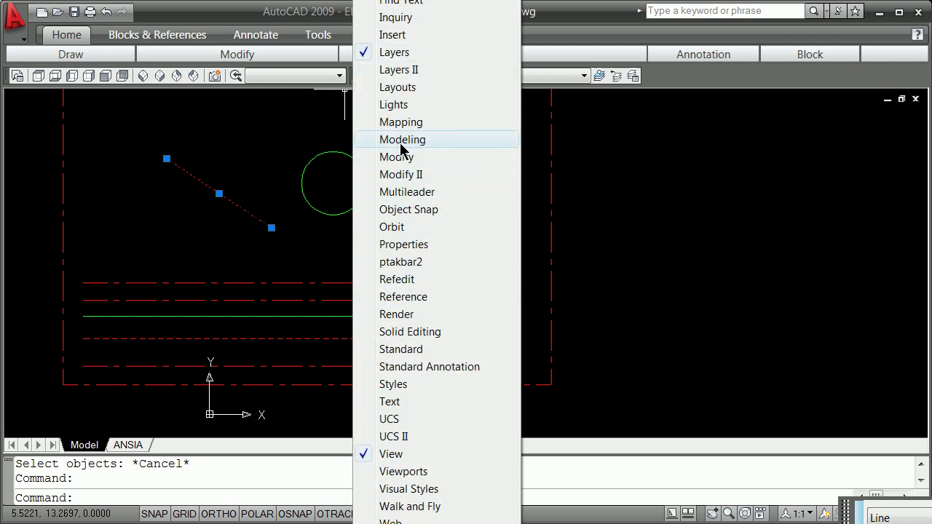
{"action": "left_click", "coordinate": [257, 146]}
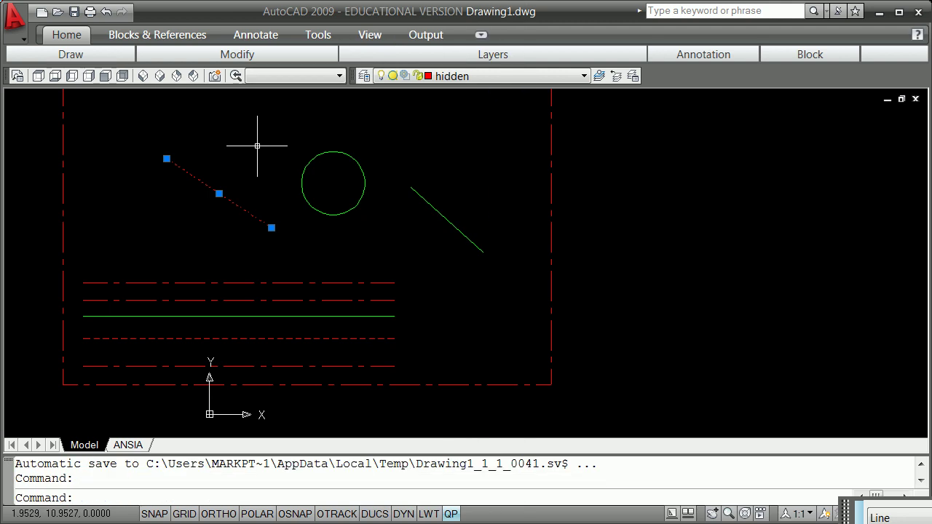
{"action": "key", "text": "Escape"}
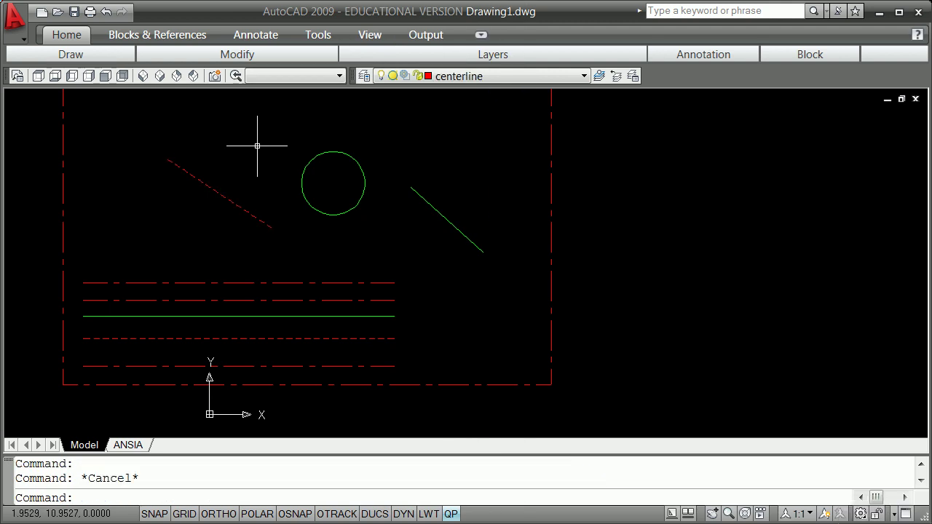
Show the Lights and Draw Order toolbars, floating Draw Order over the drawing area near the green diagonal line
{"action": "right_click", "coordinate": [353, 77]}
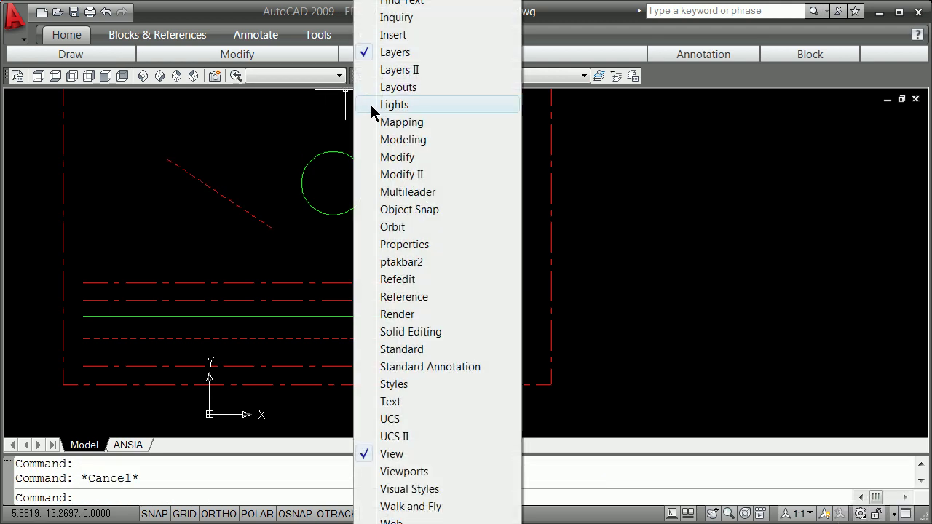
{"action": "left_click", "coordinate": [372, 106]}
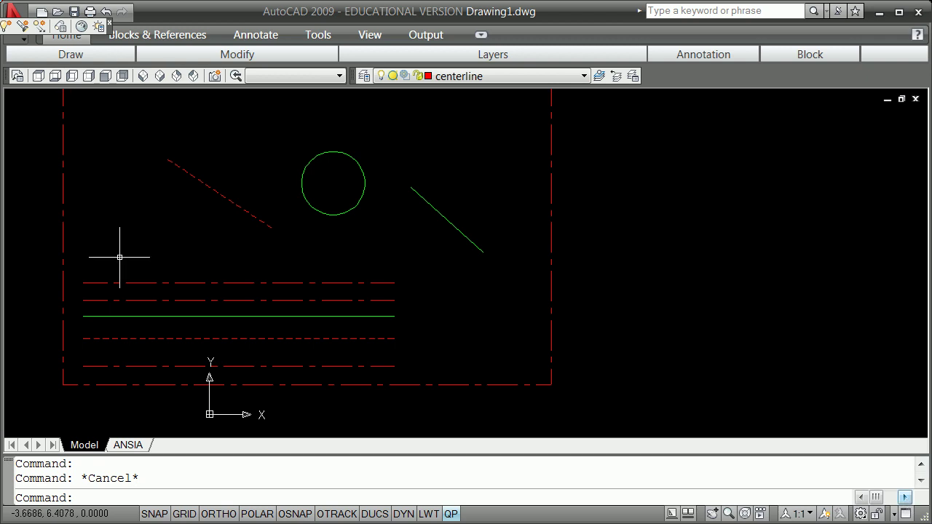
{"action": "right_click", "coordinate": [356, 77]}
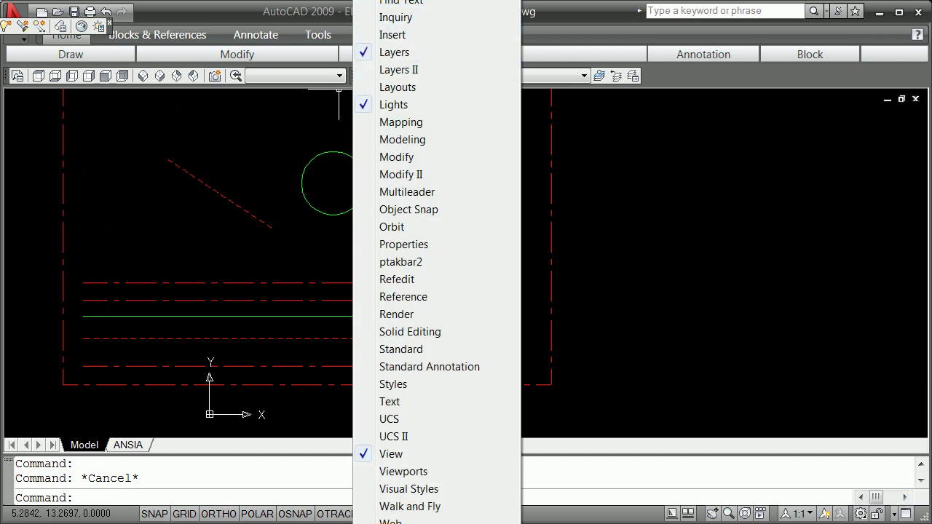
{"action": "left_click", "coordinate": [401, 3]}
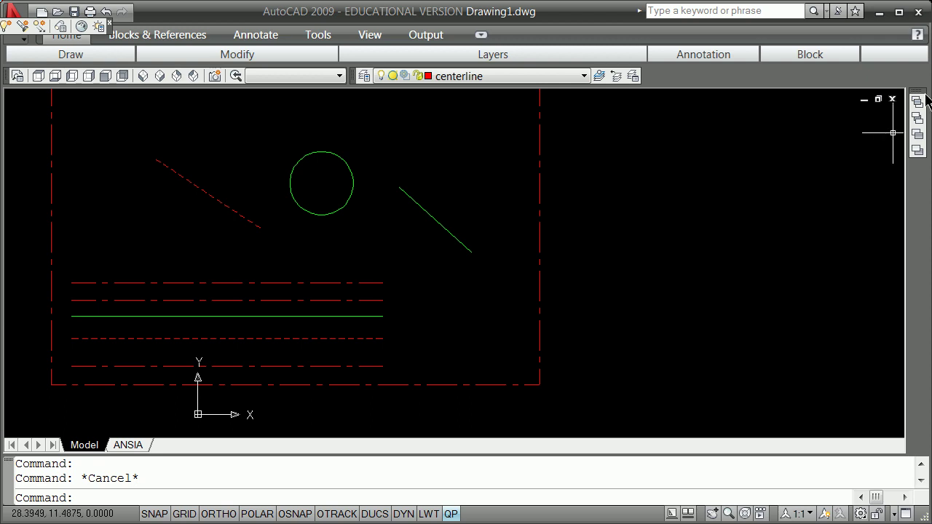
{"action": "mouse_move", "coordinate": [921, 98]}
{"action": "left_mouse_down"}
{"action": "mouse_move", "coordinate": [711, 202]}
{"action": "mouse_move", "coordinate": [553, 185]}
{"action": "left_mouse_up"}
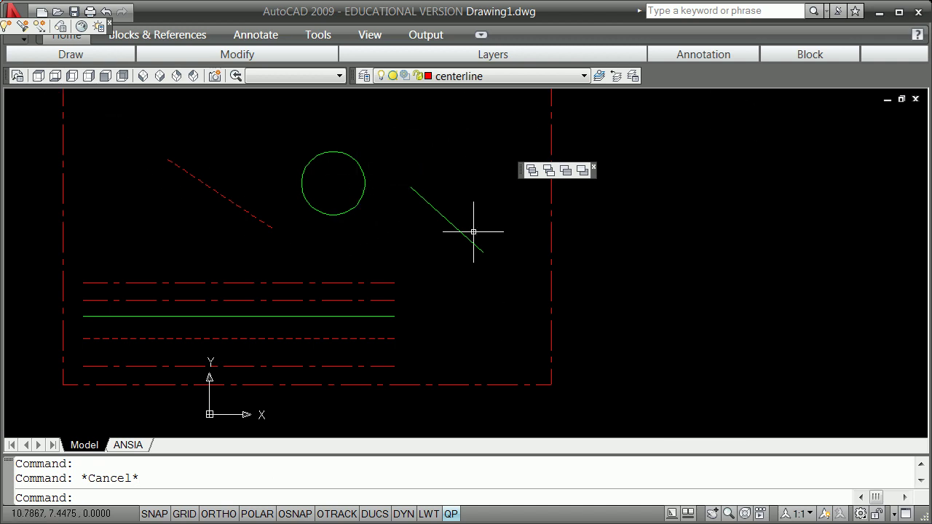
{"action": "right_click", "coordinate": [523, 180]}
{"action": "left_click", "coordinate": [447, 169]}
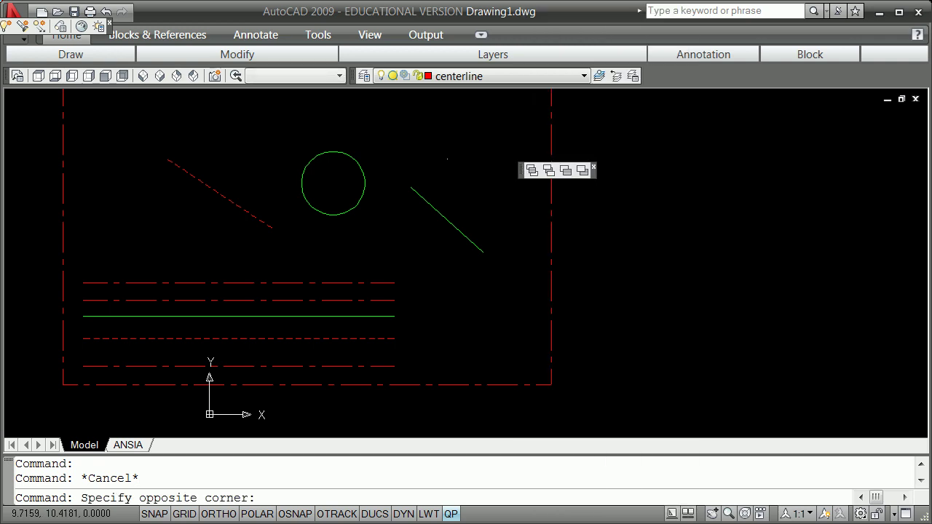
{"action": "left_click", "coordinate": [453, 159]}
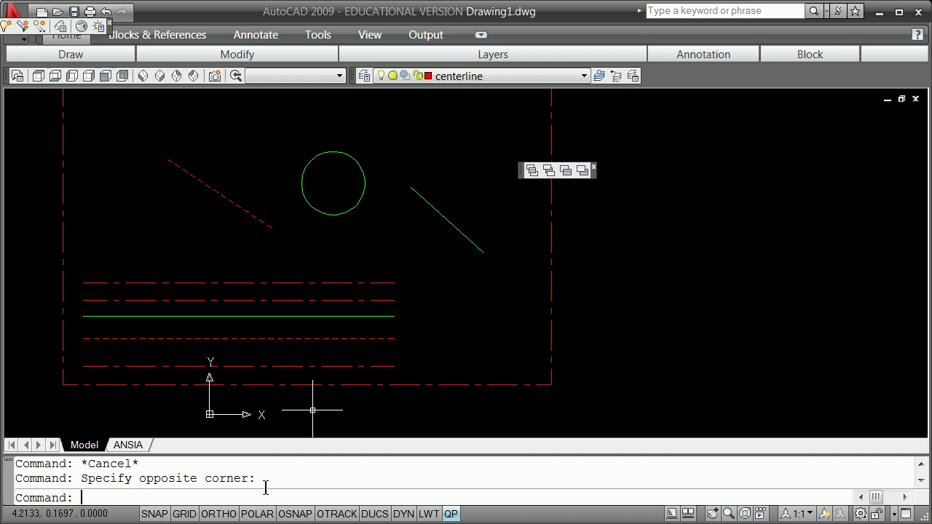
Show the Draw toolbar with the -toolbar command and its show option, and also display the Modify toolbar
{"action": "type", "text": "-toolbar"}
{"action": "key", "text": "Return"}
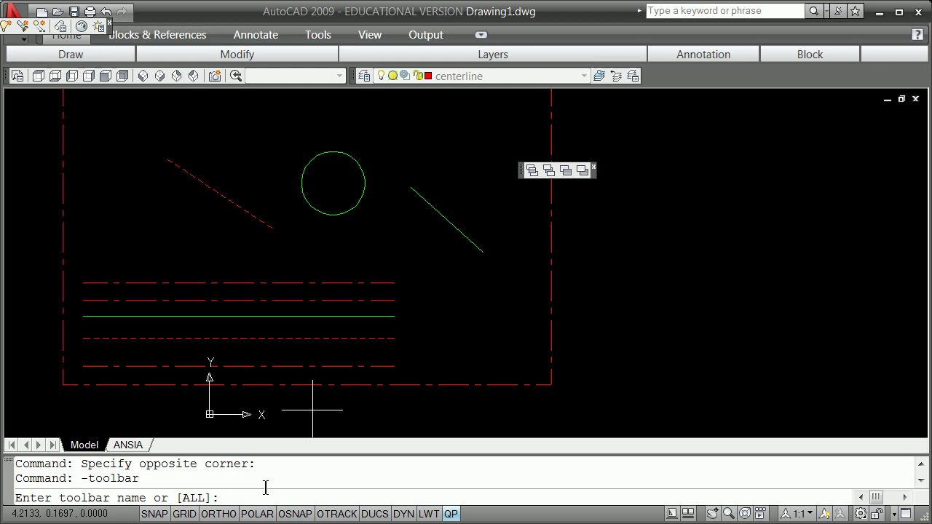
{"action": "type", "text": "draw"}
{"action": "key", "text": "Return"}
{"action": "type", "text": "show"}
{"action": "key", "text": "Return"}
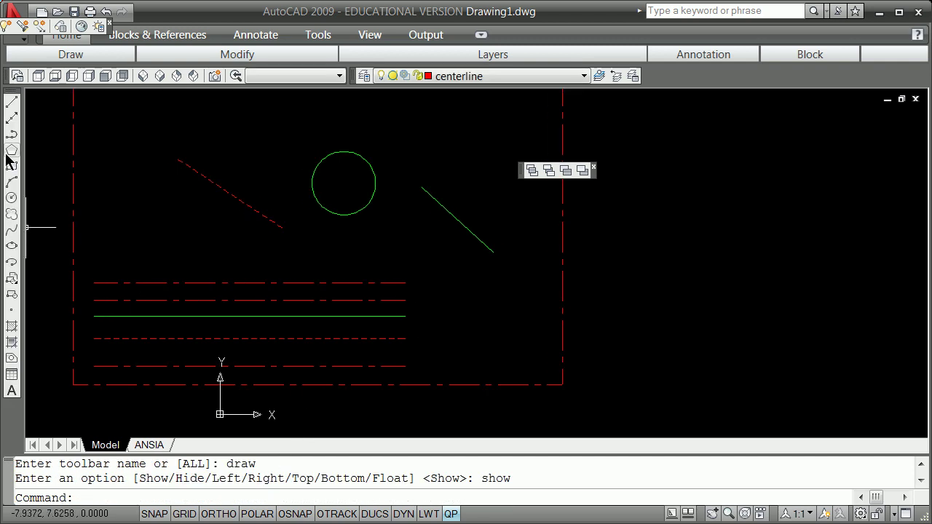
{"action": "right_click", "coordinate": [12, 95]}
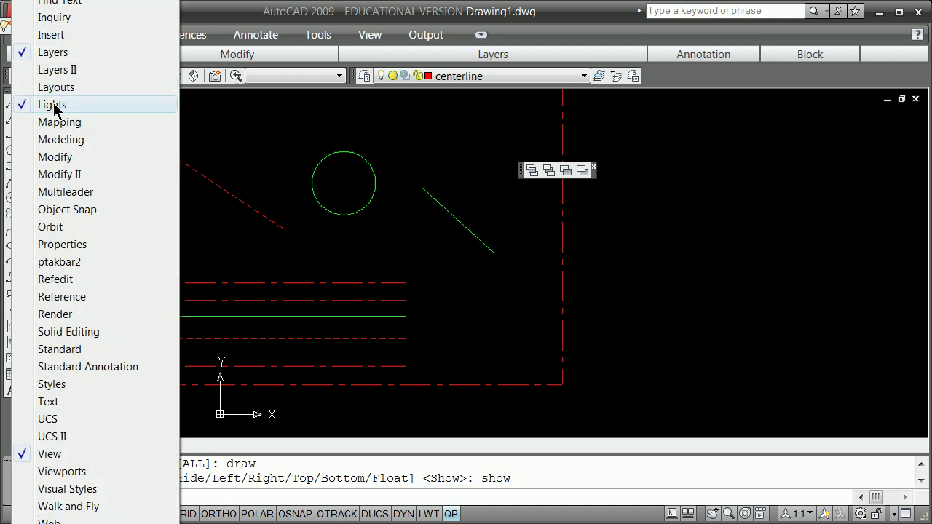
{"action": "left_click", "coordinate": [72, 161]}
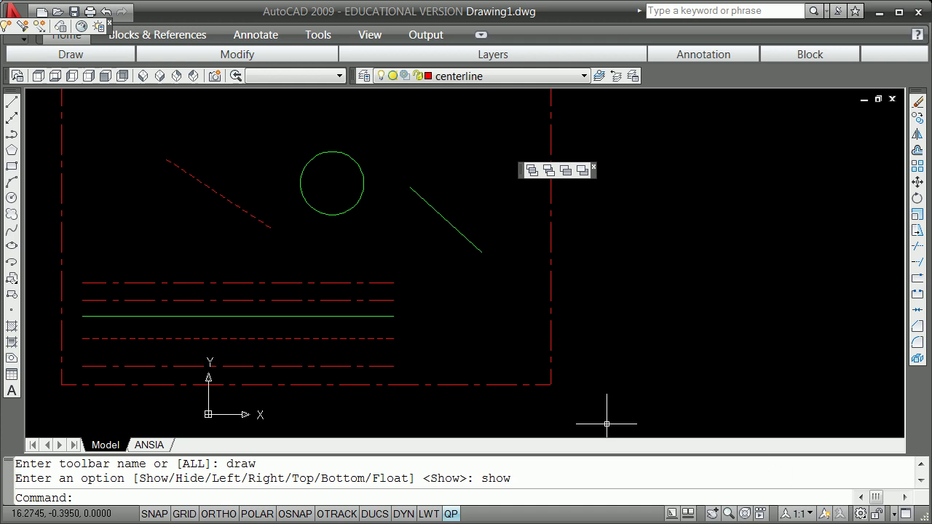
Look over the available workspaces without switching, and toggle the lineweight display on and back off
{"action": "left_click", "coordinate": [859, 514]}
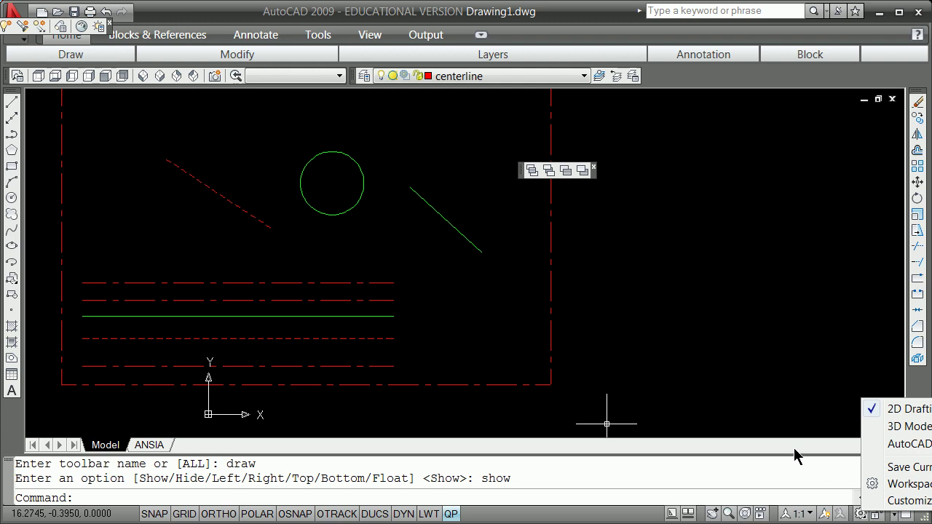
{"action": "left_click", "coordinate": [783, 405]}
{"action": "left_click", "coordinate": [772, 394]}
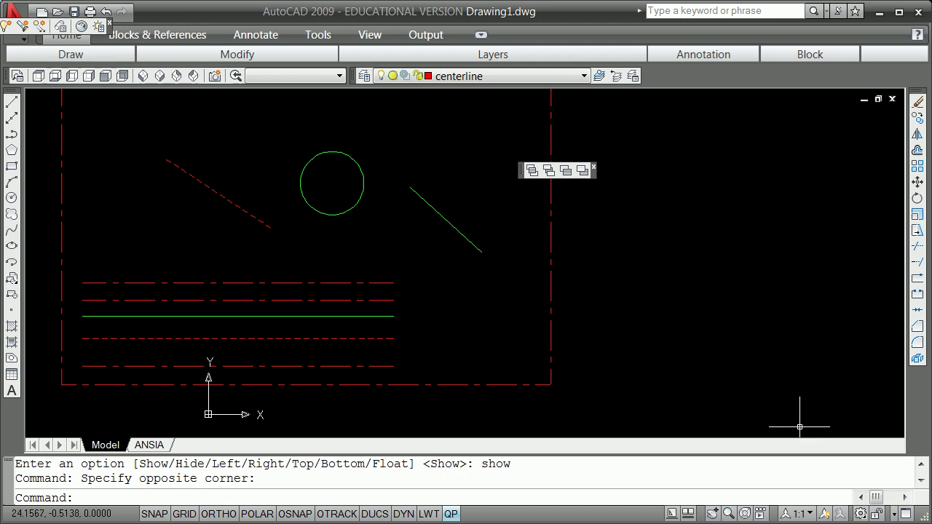
{"action": "left_click", "coordinate": [428, 514]}
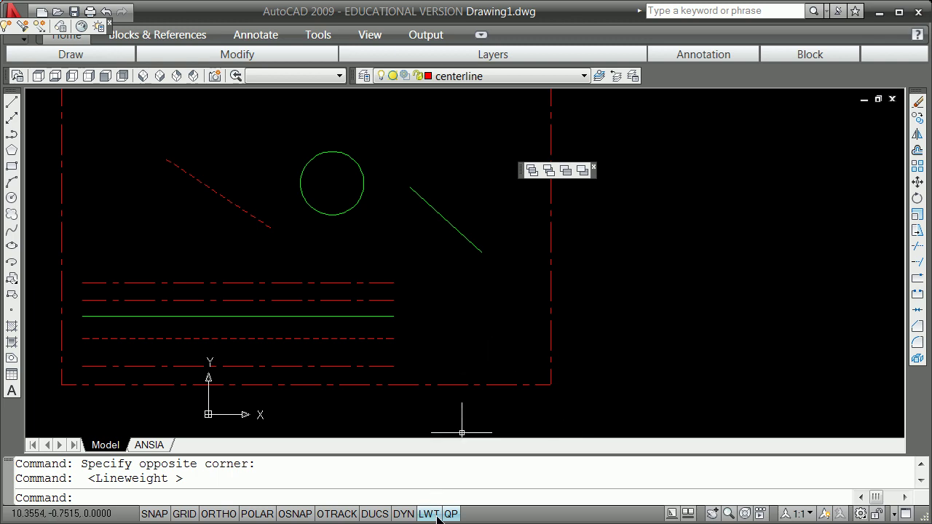
{"action": "left_click", "coordinate": [429, 514]}
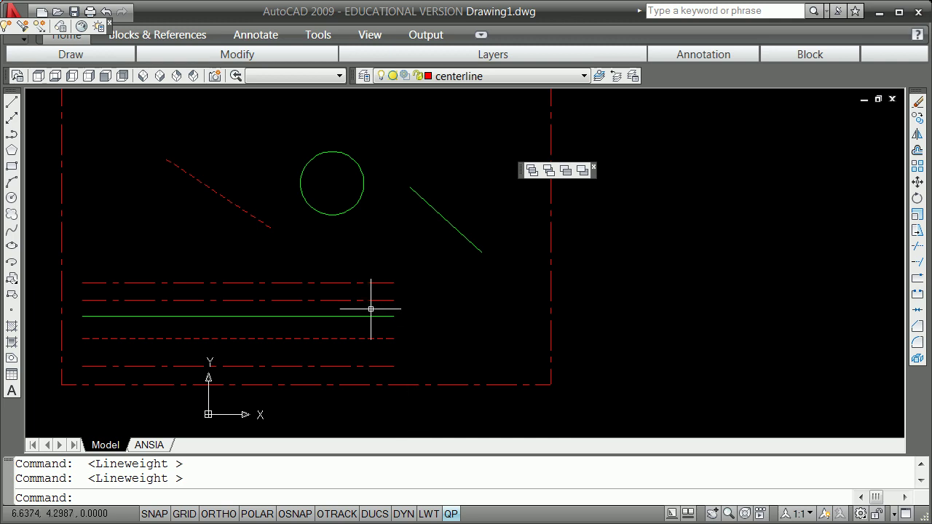
Examine the centerline frame and the objects inside it at several magnifications
{"action": "scroll", "coordinate": [370, 310], "scroll_direction": "down", "scroll_amount": 5}
{"action": "scroll", "coordinate": [360, 271], "scroll_direction": "up", "scroll_amount": 4}
{"action": "scroll", "coordinate": [364, 269], "scroll_direction": "up", "scroll_amount": 4}
{"action": "scroll", "coordinate": [363, 269], "scroll_direction": "down", "scroll_amount": 8}
{"action": "scroll", "coordinate": [363, 270], "scroll_direction": "up", "scroll_amount": 4}
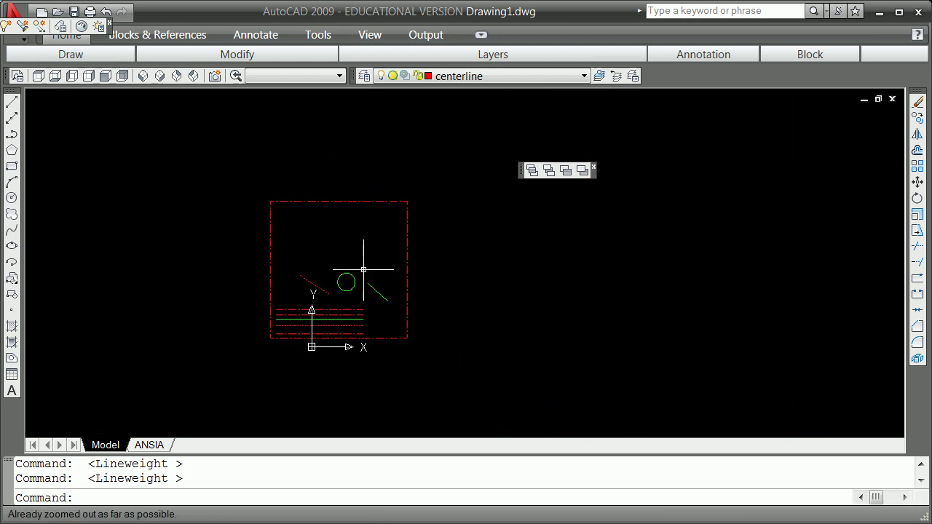
{"action": "scroll", "coordinate": [363, 269], "scroll_direction": "down", "scroll_amount": 4}
{"action": "scroll", "coordinate": [363, 270], "scroll_direction": "up", "scroll_amount": 2}
{"action": "scroll", "coordinate": [364, 271], "scroll_direction": "down", "scroll_amount": 6}
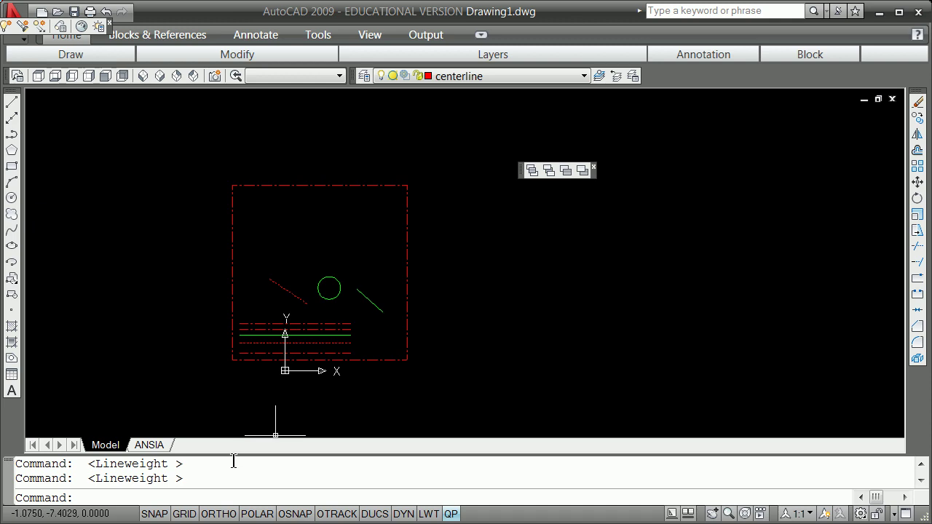
{"action": "scroll", "coordinate": [380, 304], "scroll_direction": "up", "scroll_amount": 4}
{"action": "scroll", "coordinate": [433, 218], "scroll_direction": "up", "scroll_amount": 5}
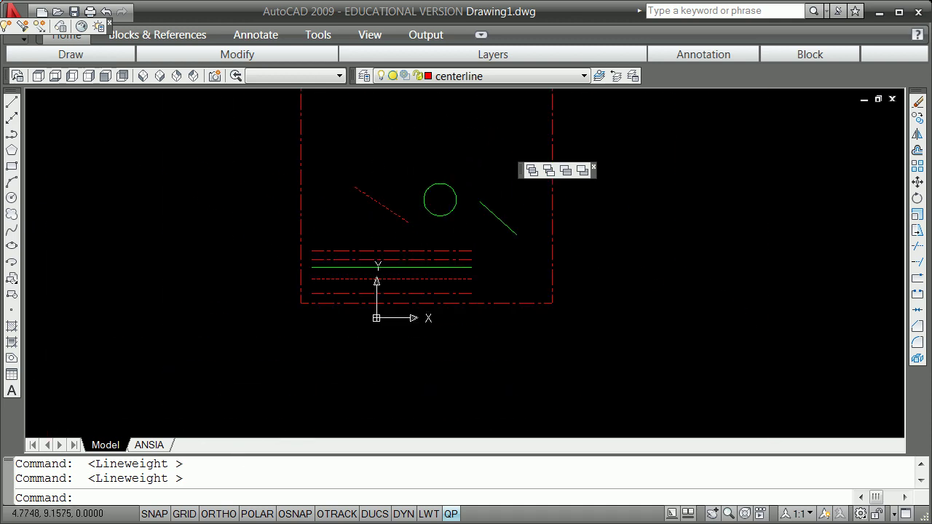
{"action": "scroll", "coordinate": [434, 198], "scroll_direction": "down", "scroll_amount": 5}
{"action": "key", "text": "Escape"}
{"action": "key", "text": "Escape"}
{"action": "type", "text": "-toolbar"}
{"action": "key", "text": "Return"}
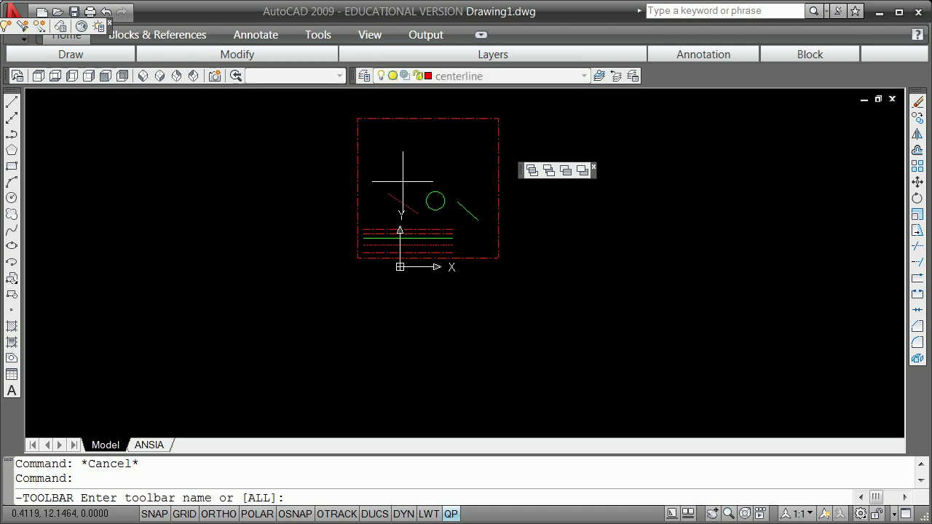
{"action": "key", "text": "Escape"}
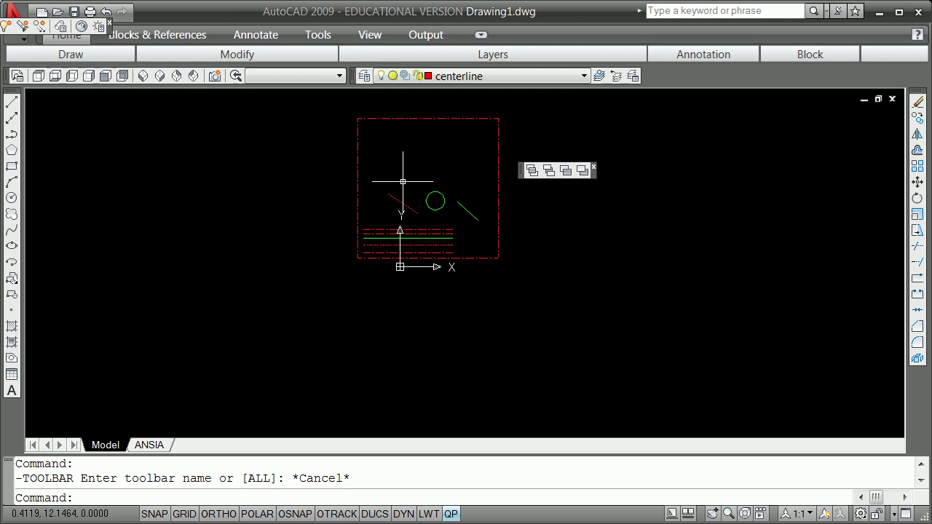
Review the one-time object snap overrides available for picking points
{"action": "right_click", "coordinate": [403, 182], "text": "shift"}
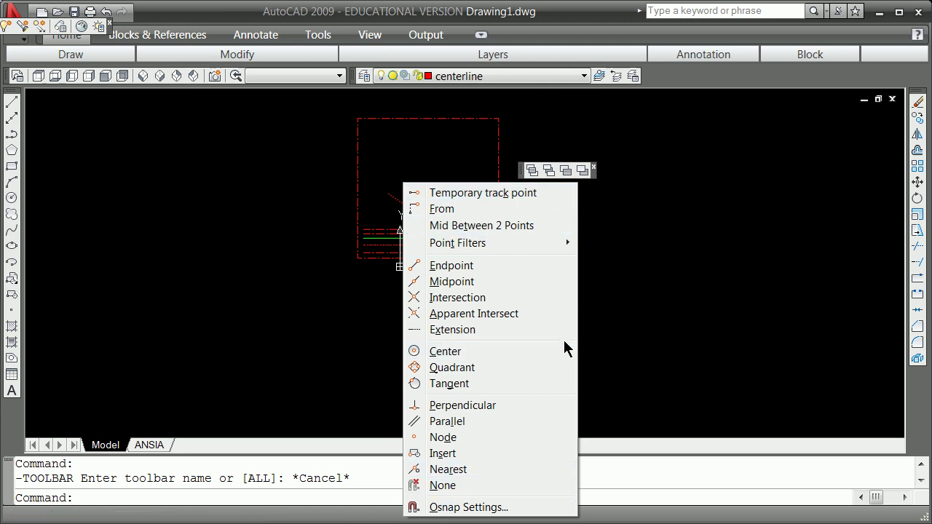
{"action": "key", "text": "Escape"}
{"action": "key", "text": "Escape"}
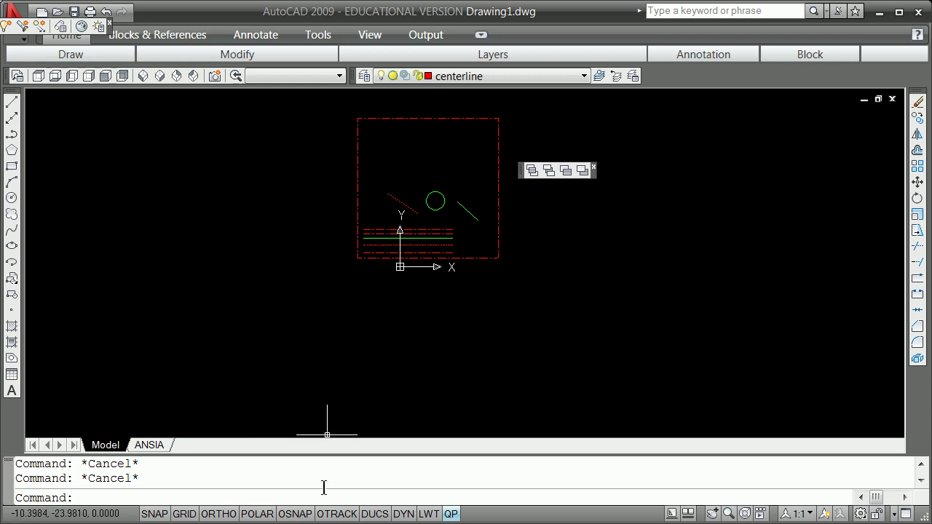
Turn off Quick Properties while the Line command runs, and cancel the line after reviewing the running object snap modes
{"action": "left_click", "coordinate": [404, 514]}
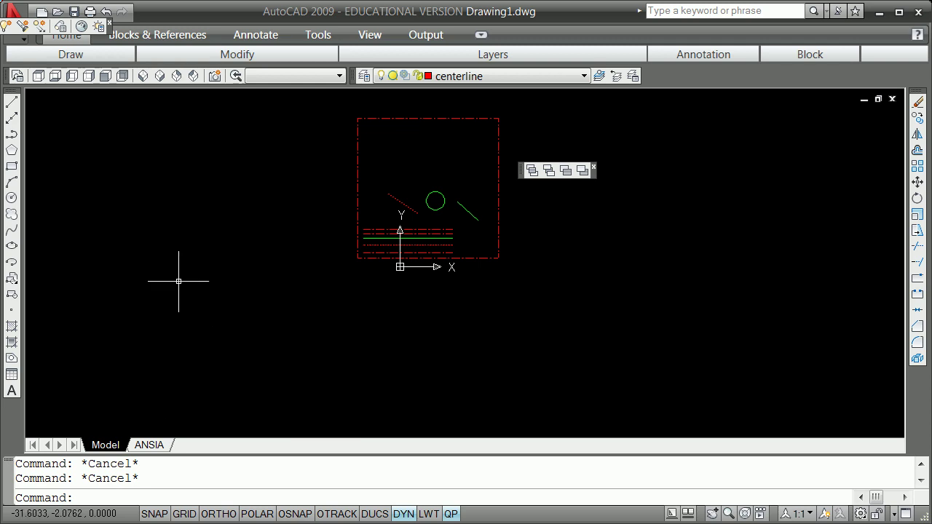
{"action": "left_click", "coordinate": [11, 102]}
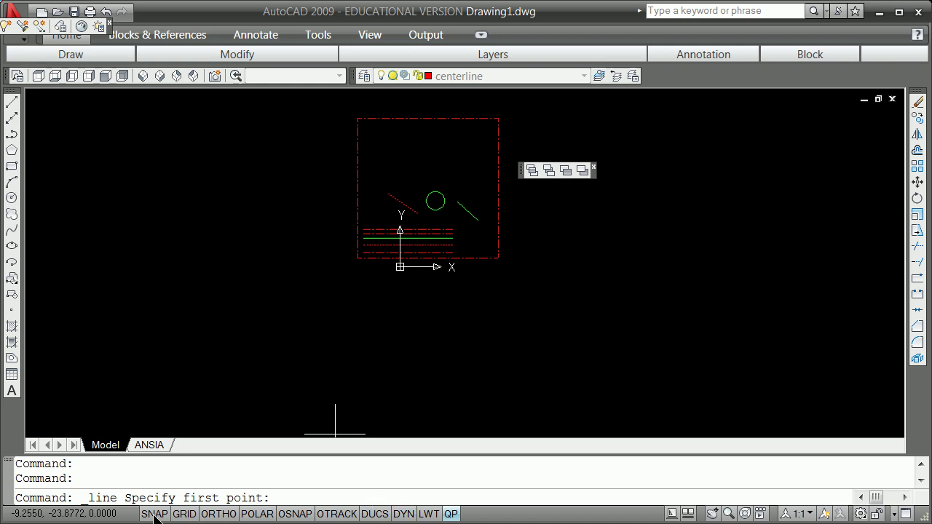
{"action": "left_click", "coordinate": [452, 514]}
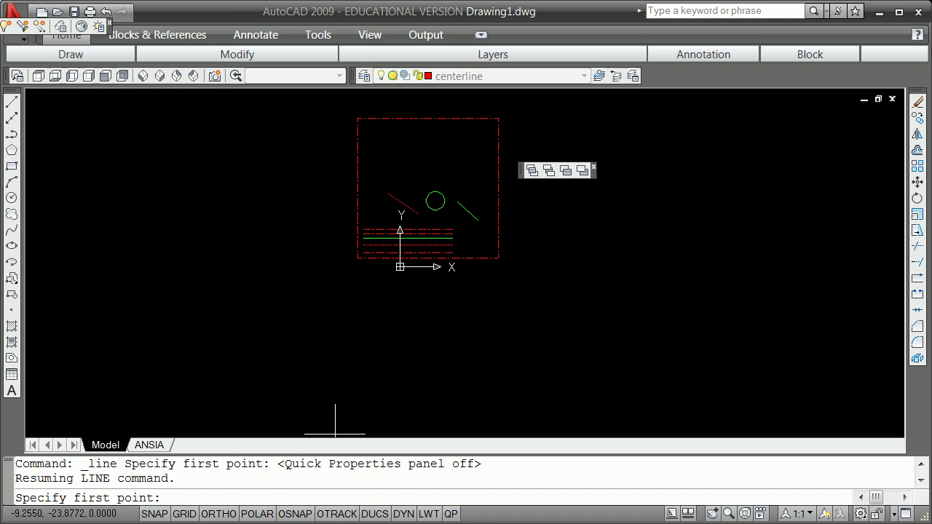
{"action": "right_click", "coordinate": [281, 517]}
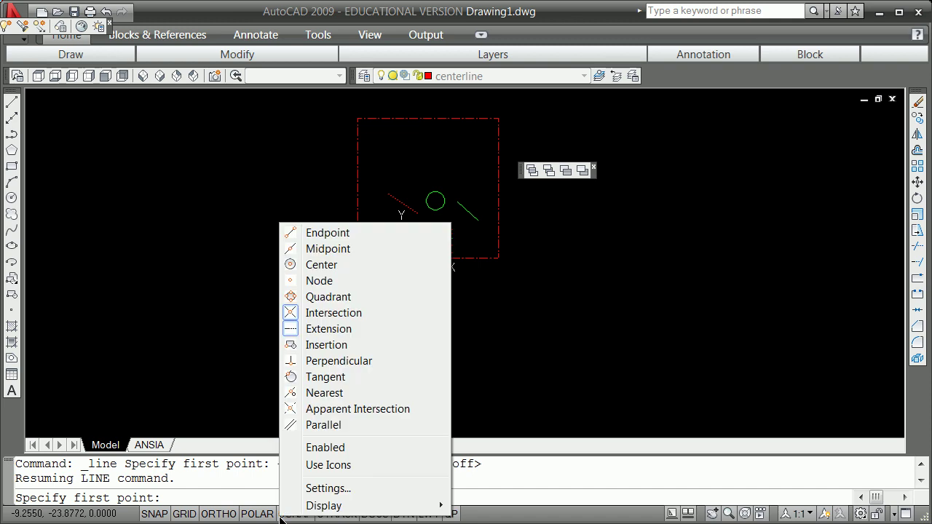
{"action": "left_click", "coordinate": [557, 381]}
{"action": "left_click", "coordinate": [559, 381]}
{"action": "key", "text": "Escape"}
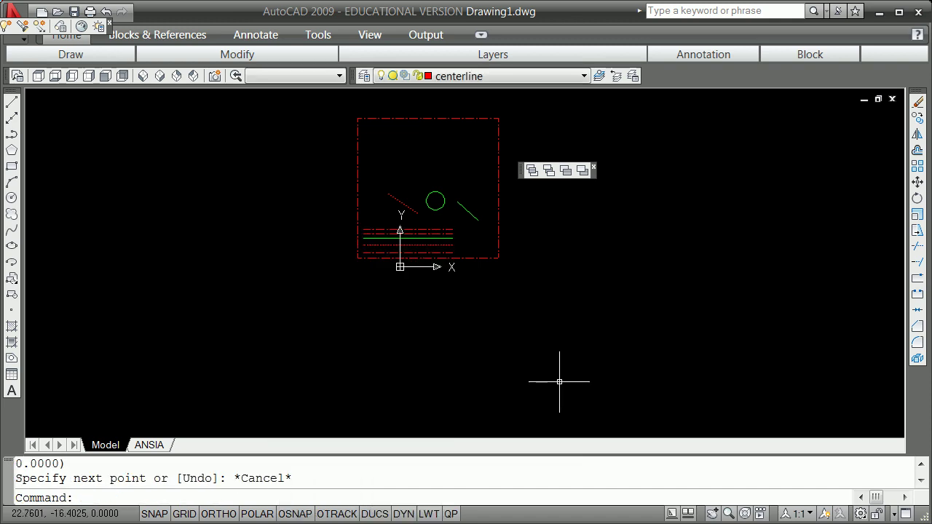
Switch the drafting toggles in the status bar to icons and back to text labels
{"action": "right_click", "coordinate": [453, 514]}
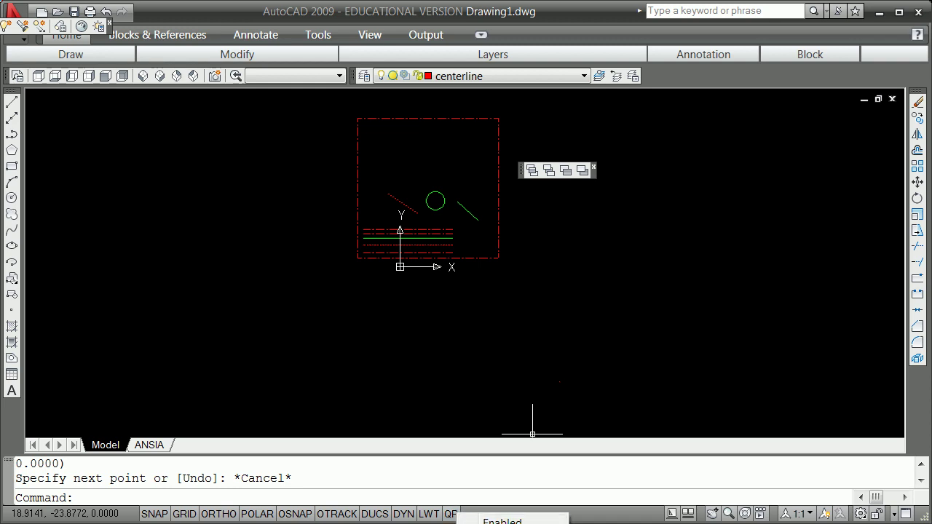
{"action": "left_click", "coordinate": [509, 523]}
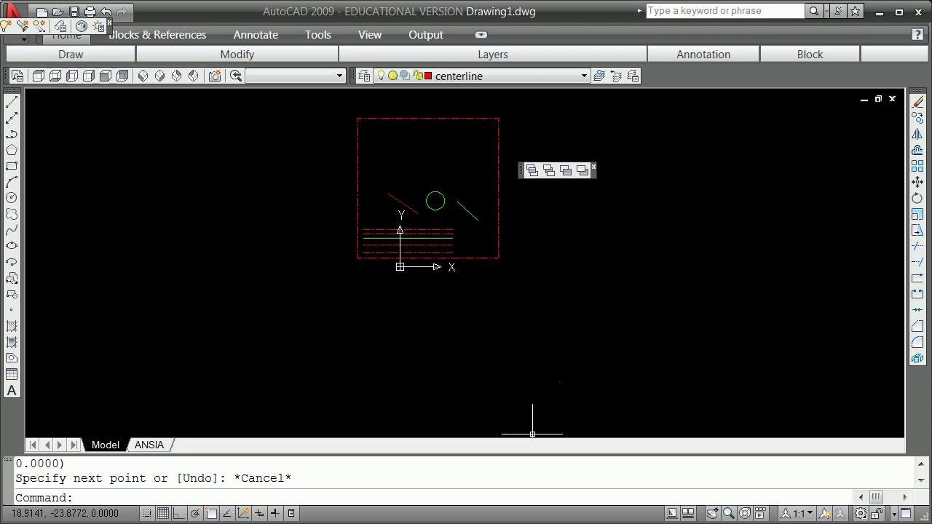
{"action": "right_click", "coordinate": [291, 513]}
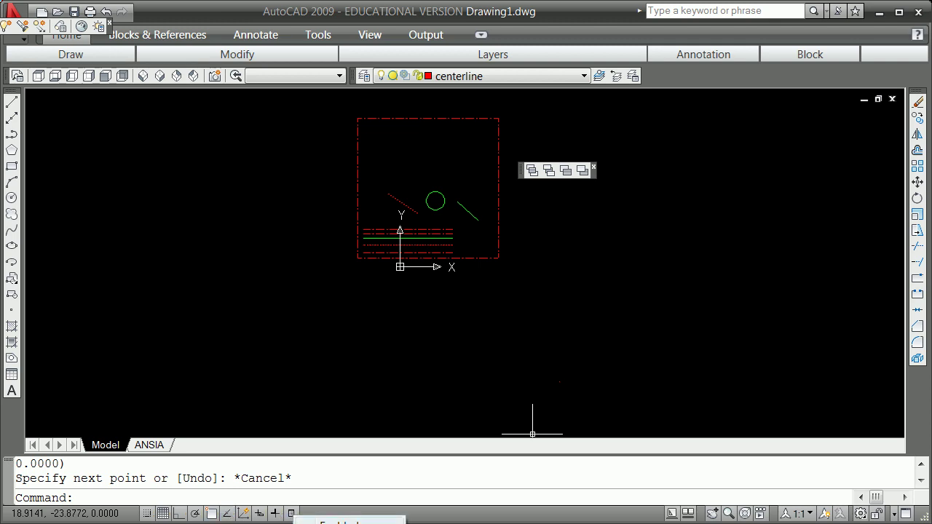
{"action": "left_click", "coordinate": [350, 523]}
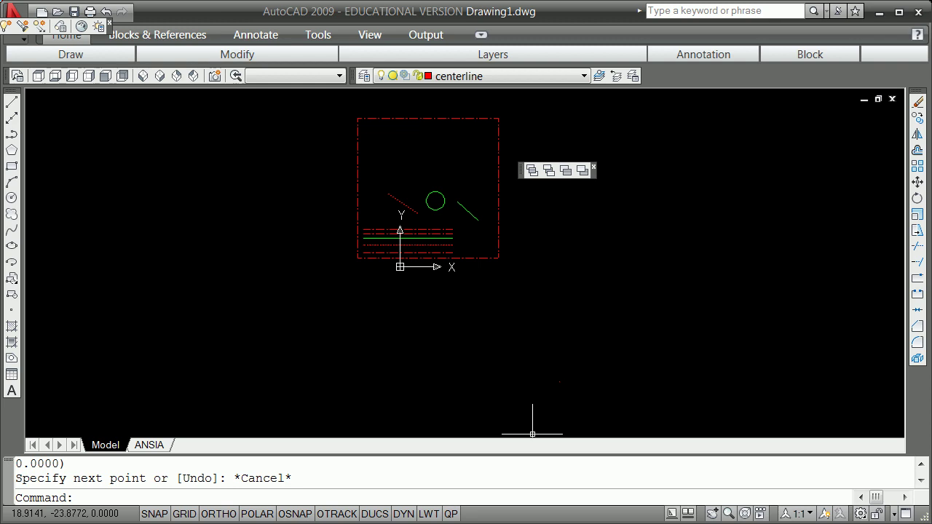